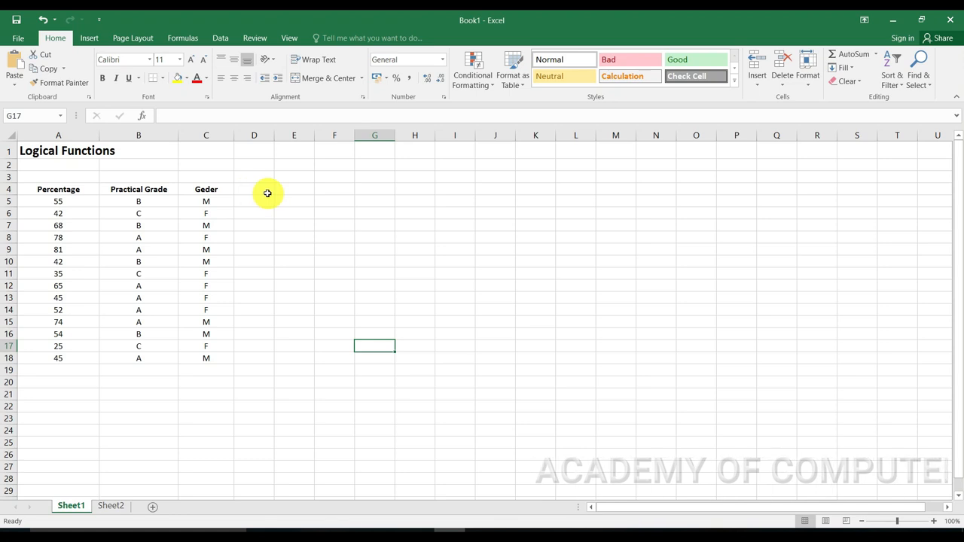
Enter the headings and(), or(), not() and if() in cells E4 to H4
{"action": "left_click", "coordinate": [285, 189]}
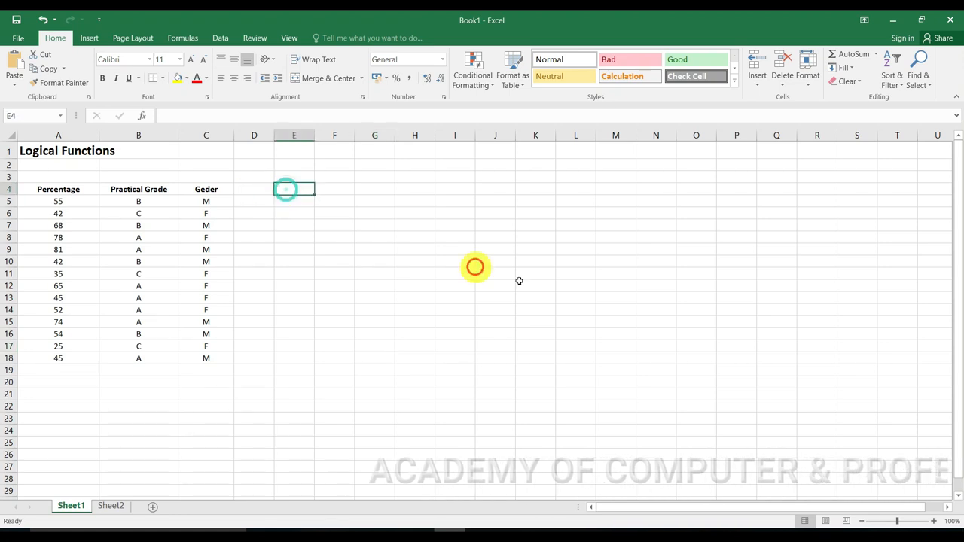
{"action": "type", "text": "and()"}
{"action": "key", "text": "Tab"}
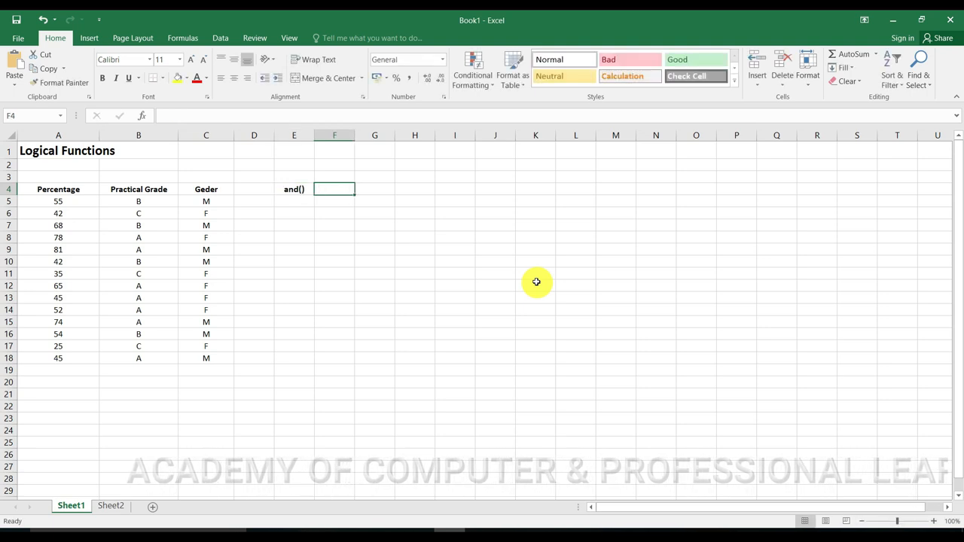
{"action": "type", "text": "or("}
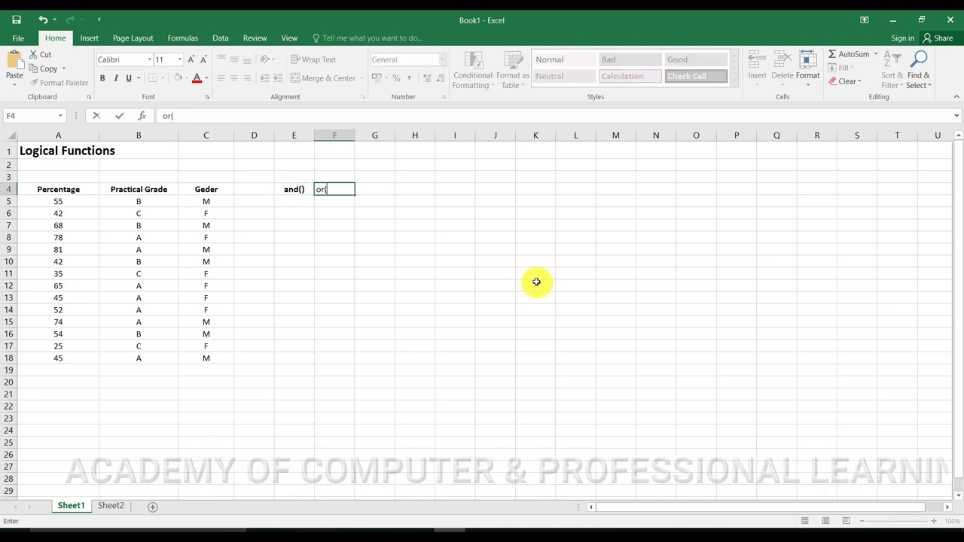
{"action": "type", "text": ")"}
{"action": "key", "text": "Tab"}
{"action": "type", "text": "not"}
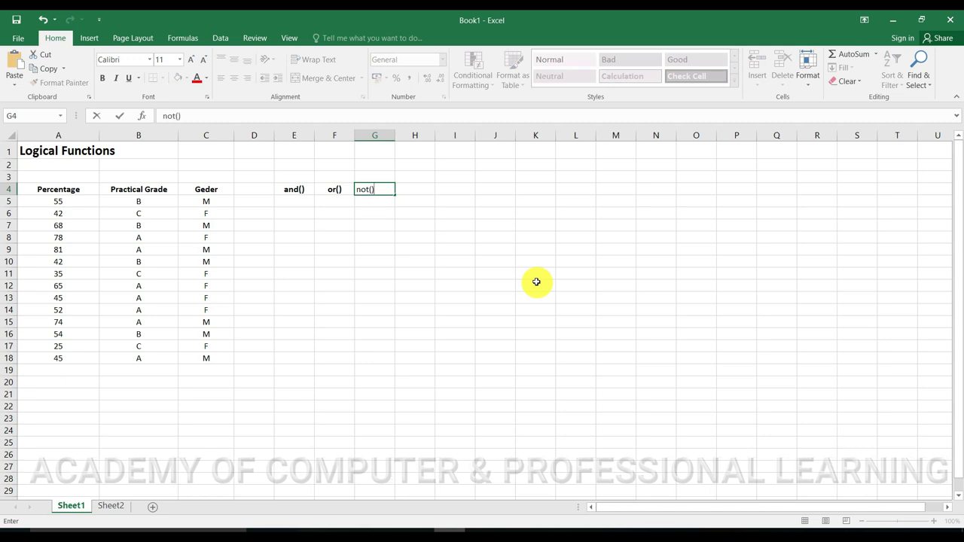
{"action": "type", "text": "()"}
{"action": "key", "text": "Tab"}
{"action": "type", "text": "if"}
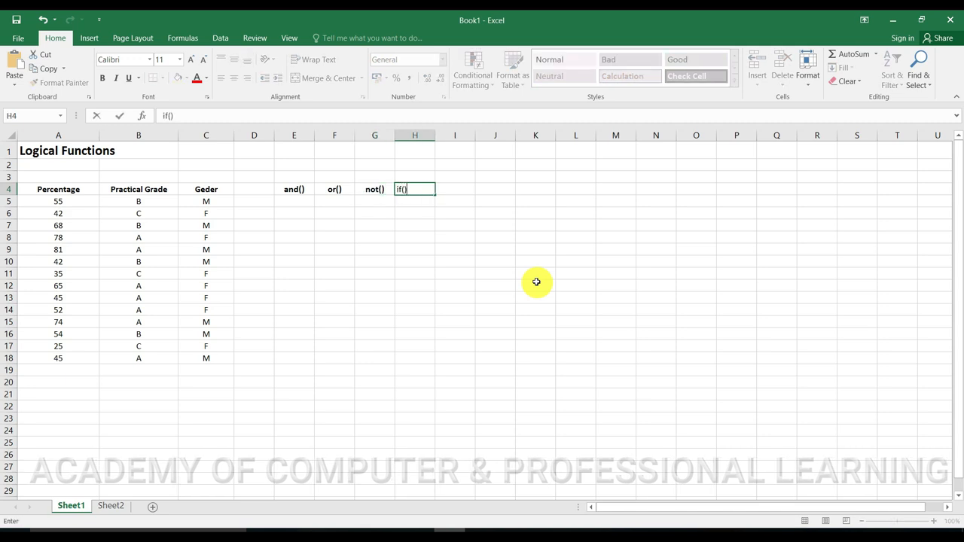
{"action": "type", "text": "()"}
{"action": "key", "text": "Return"}
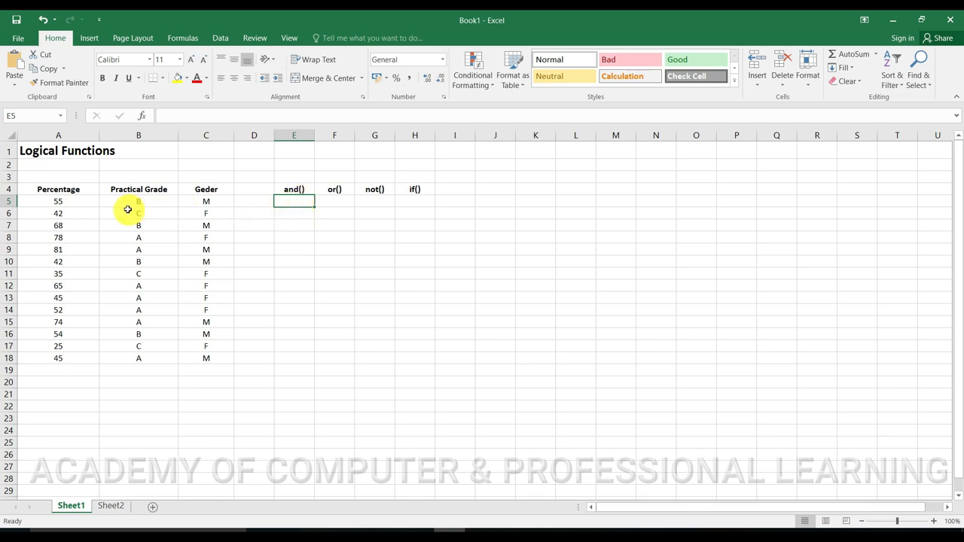
Enter =AND(A5>50) in cell E5 and fill the formula down to E18
{"action": "scroll", "coordinate": [107, 211], "scroll_direction": "up", "scroll_amount": 4}
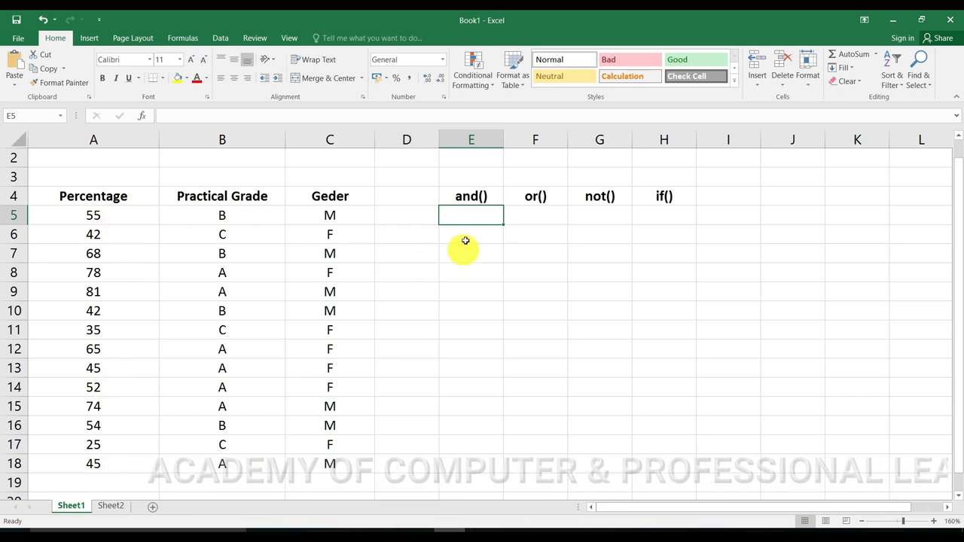
{"action": "type", "text": "="}
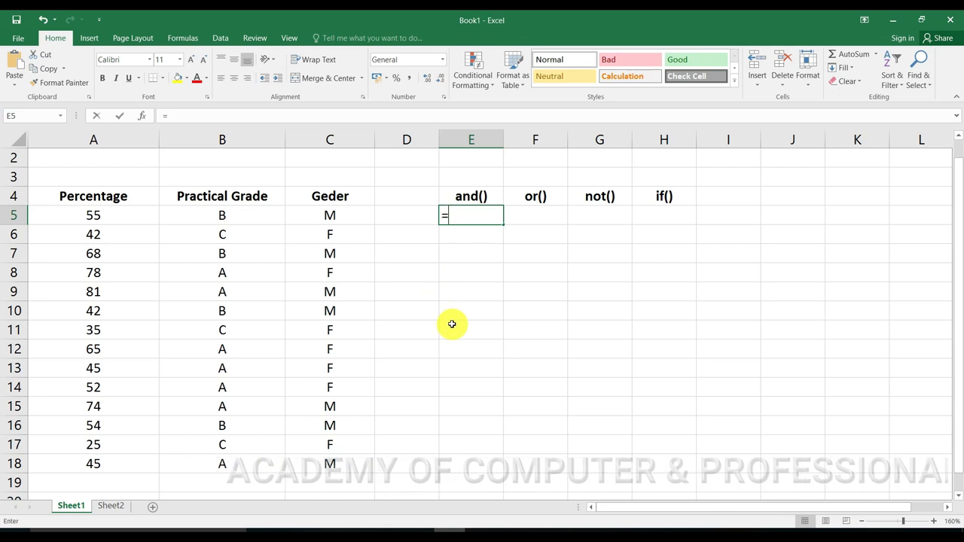
{"action": "type", "text": "and("}
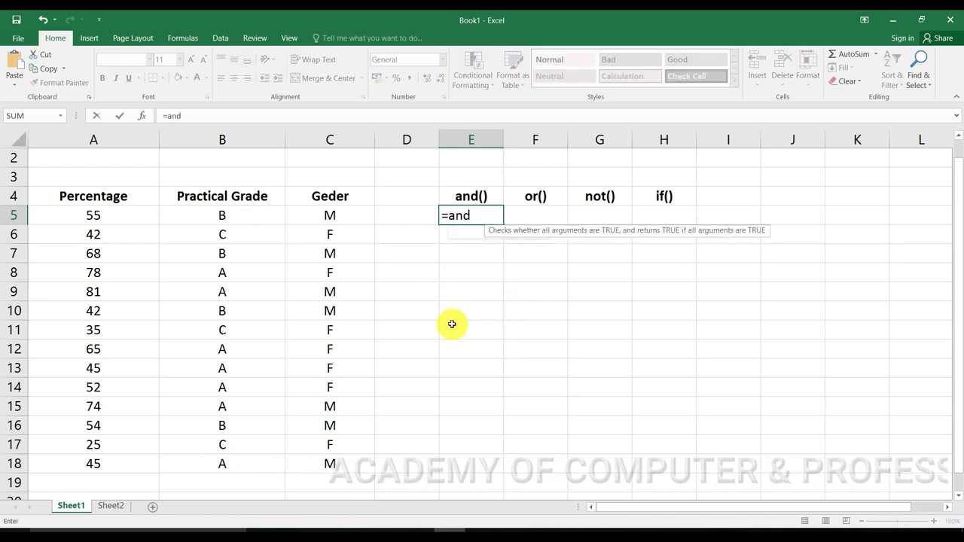
{"action": "left_click", "coordinate": [129, 217]}
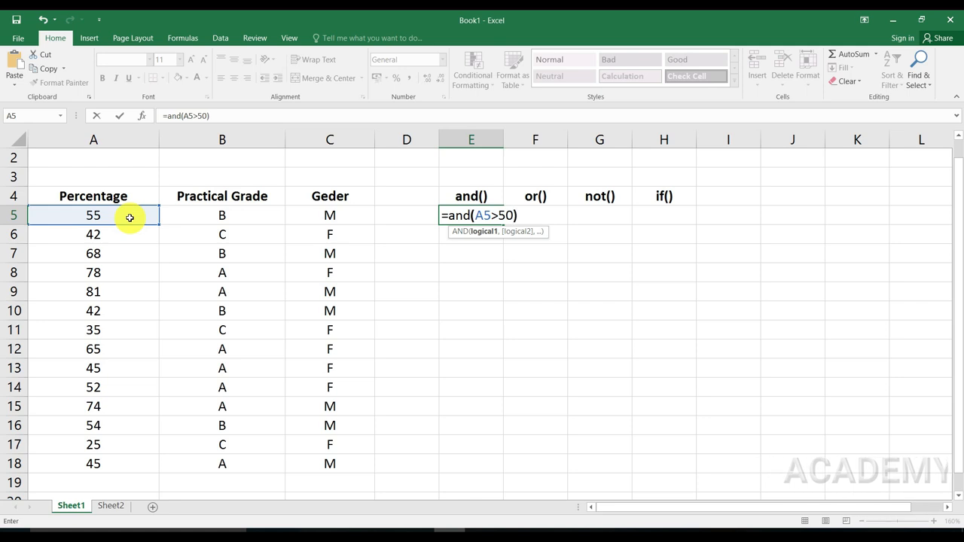
{"action": "key", "text": "Return"}
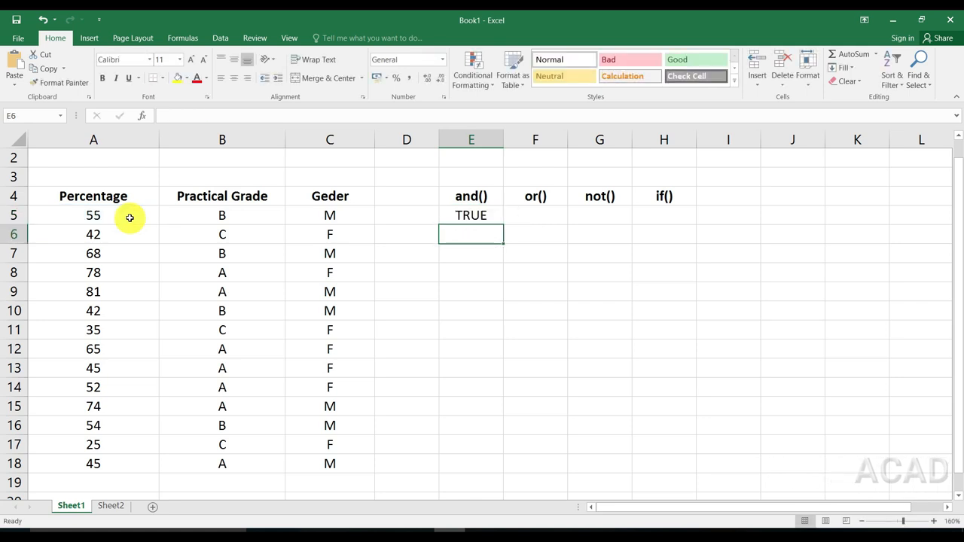
{"action": "left_click", "coordinate": [452, 215]}
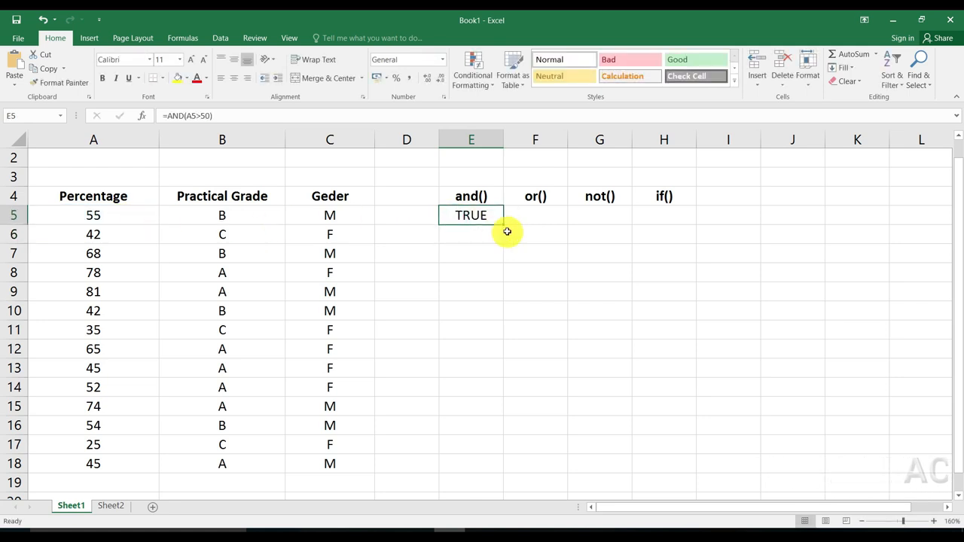
{"action": "left_click_drag", "start_coordinate": [503, 225], "coordinate": [491, 463]}
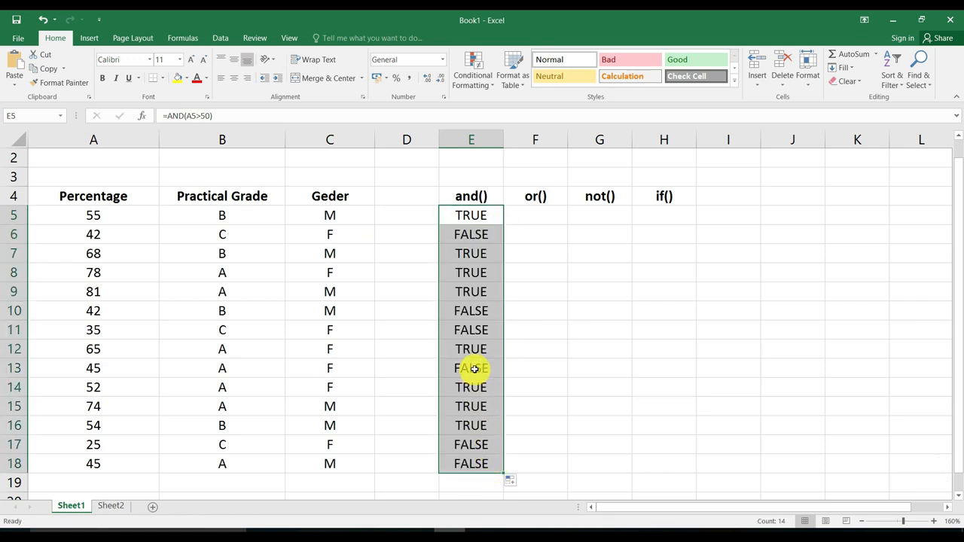
Check a few AND results against their percentages, and clear the formulas from E5:E18
{"action": "left_click", "coordinate": [470, 236]}
{"action": "left_click", "coordinate": [122, 233]}
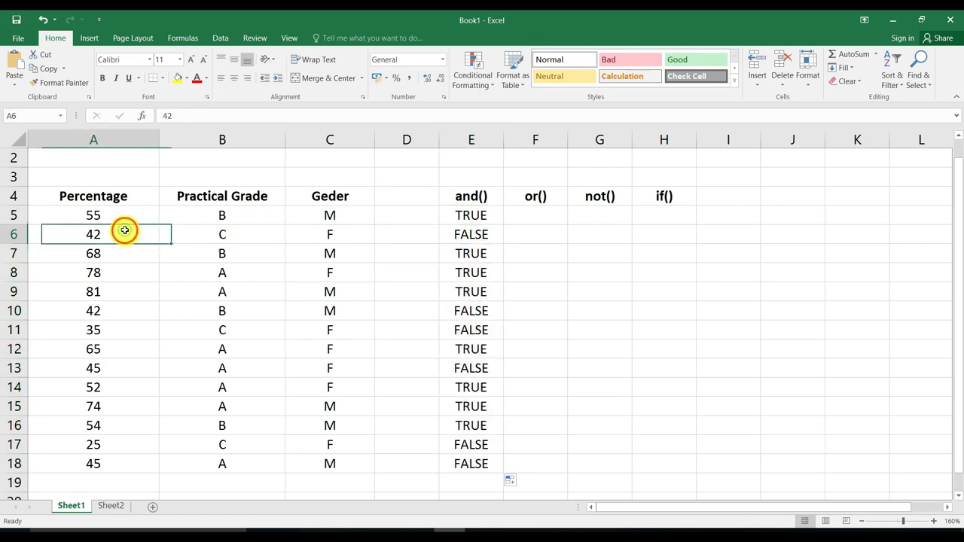
{"action": "left_click", "coordinate": [451, 293]}
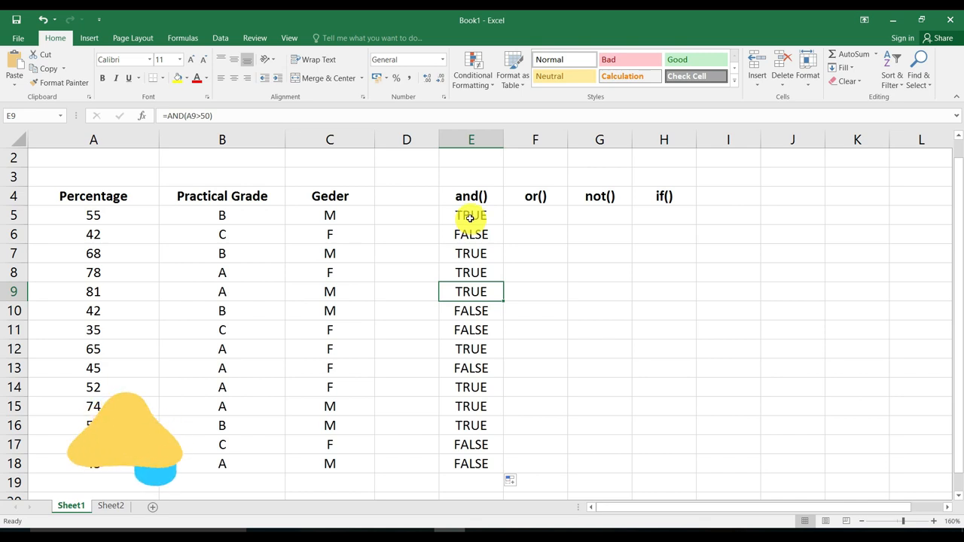
{"action": "left_click_drag", "start_coordinate": [469, 217], "coordinate": [458, 463]}
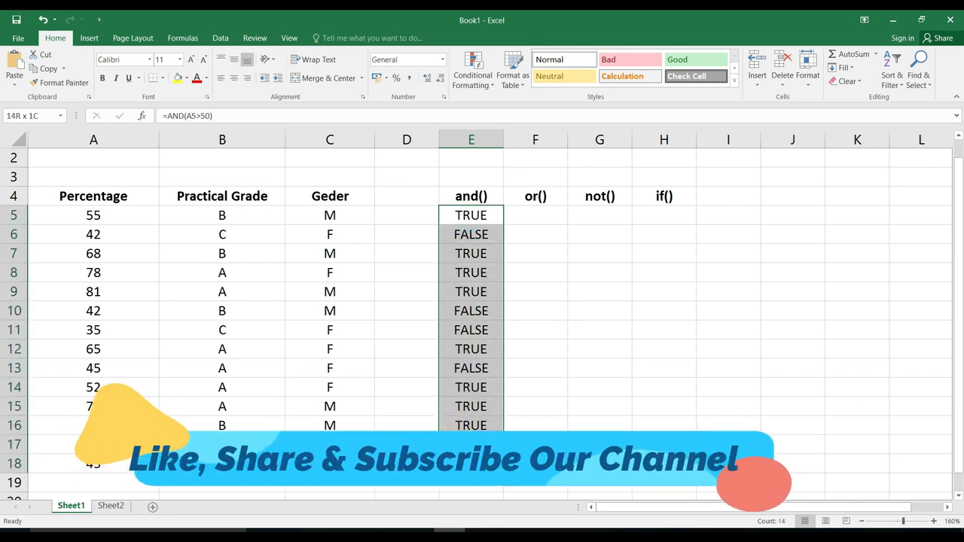
{"action": "key", "text": "Delete"}
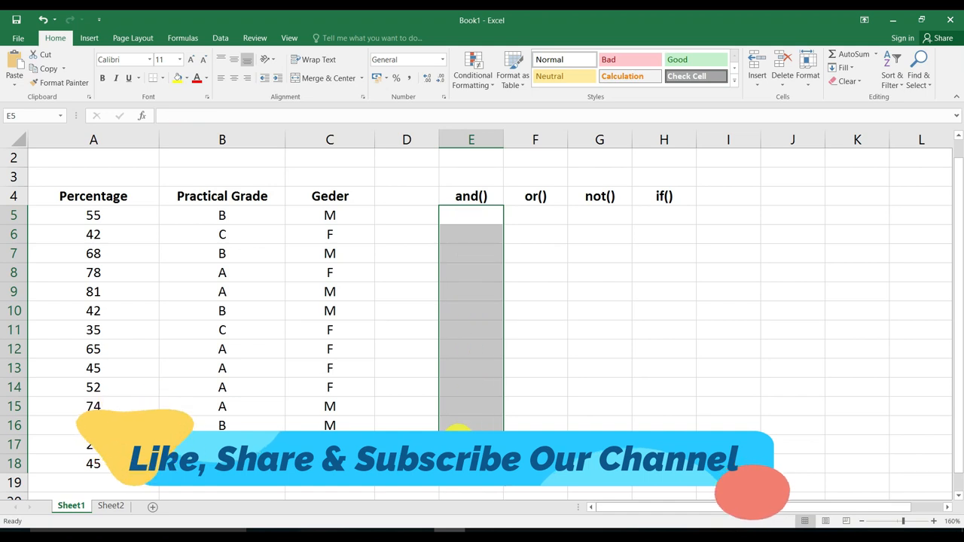
{"action": "left_click", "coordinate": [113, 217]}
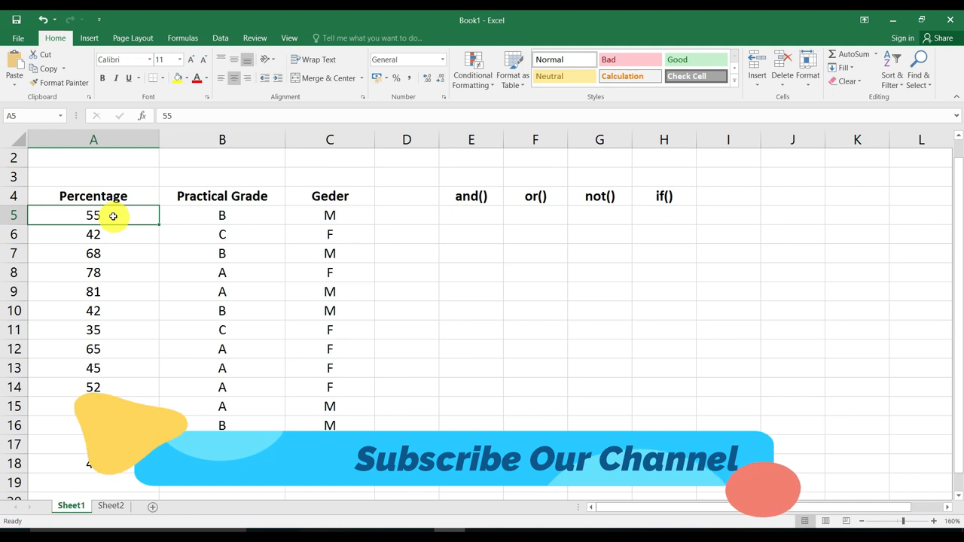
{"action": "left_click", "coordinate": [209, 209]}
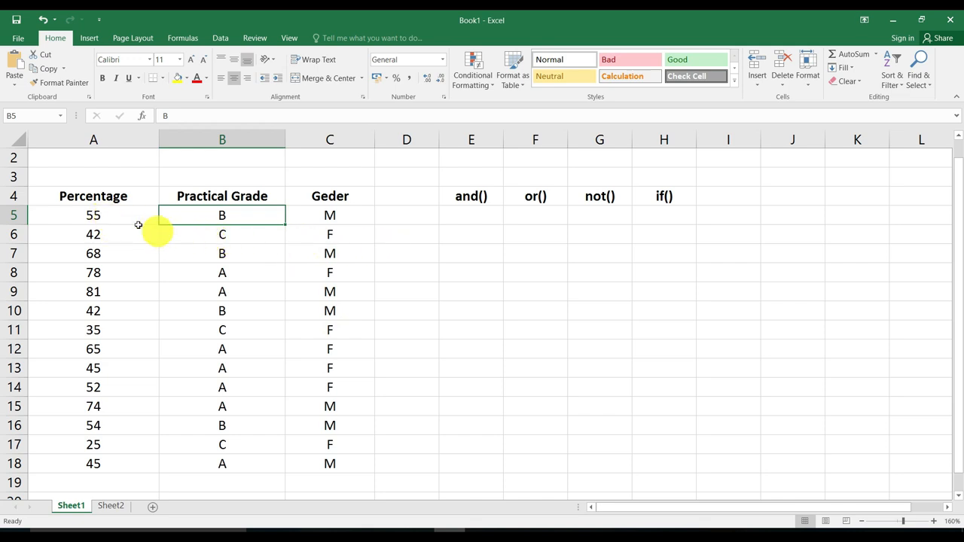
{"action": "left_click", "coordinate": [109, 215]}
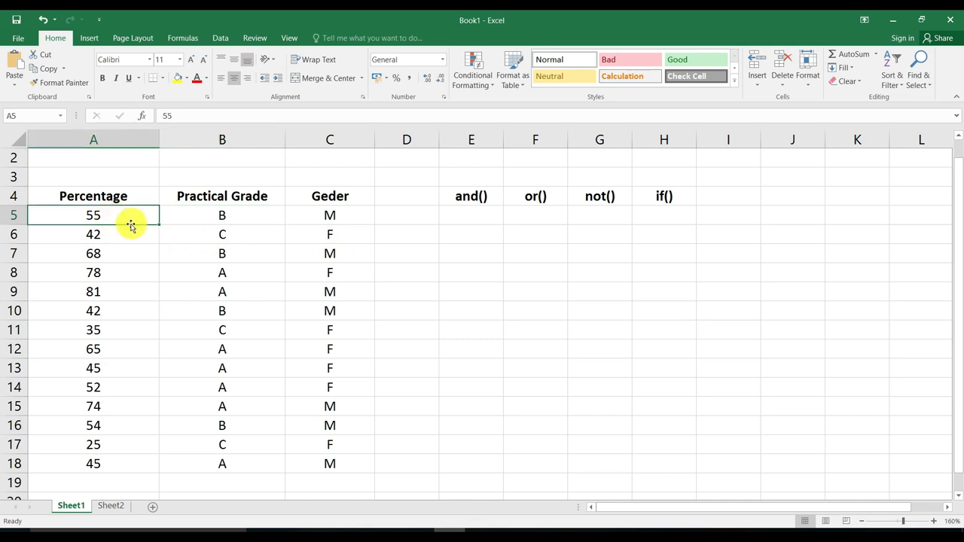
{"action": "left_click", "coordinate": [217, 218]}
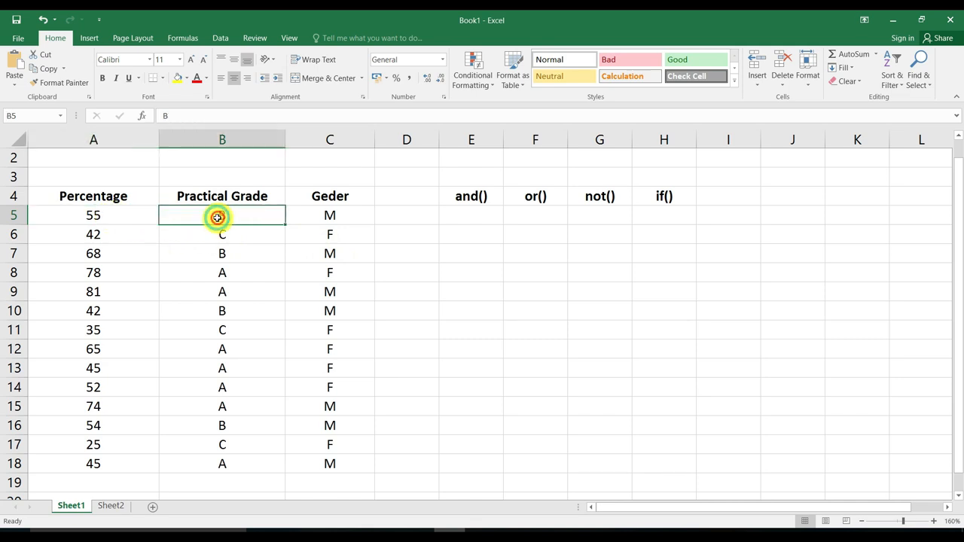
Enter =AND(A5>=60,B5="A") in cell E5 and fill the formula down to E18
{"action": "left_click", "coordinate": [466, 216]}
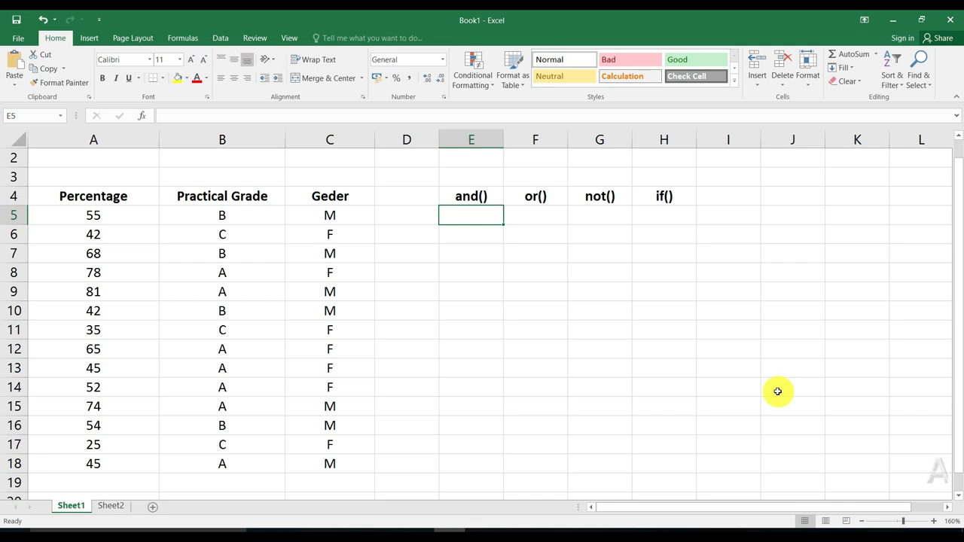
{"action": "type", "text": "=and"}
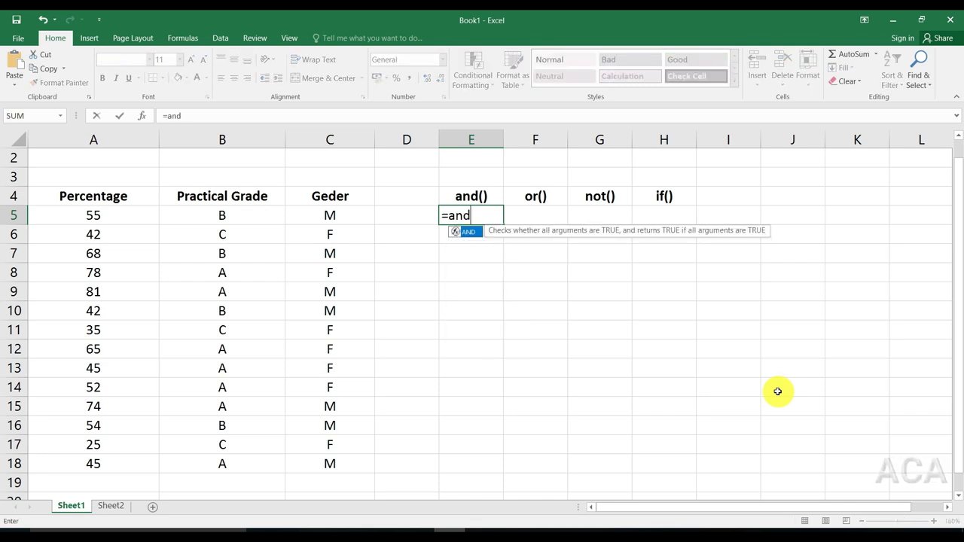
{"action": "type", "text": "("}
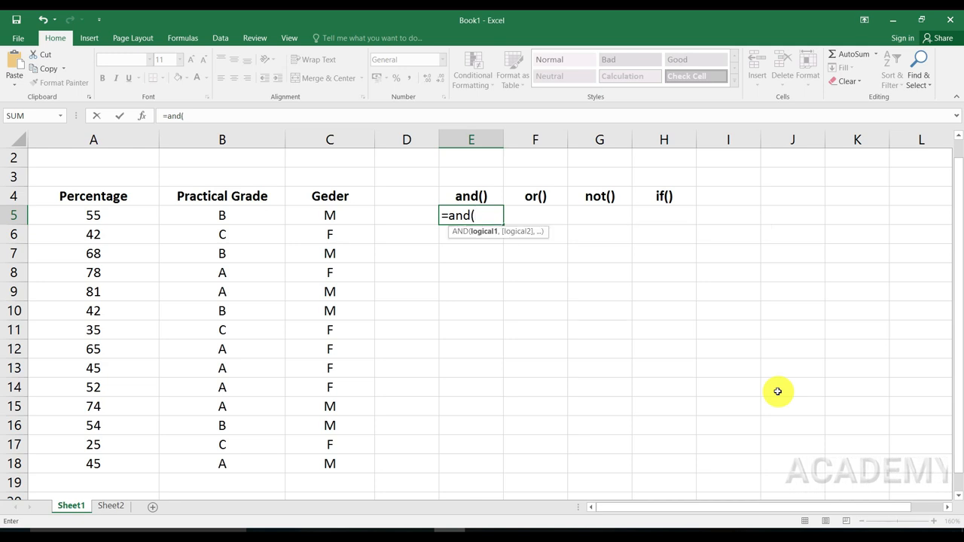
{"action": "left_click", "coordinate": [133, 216]}
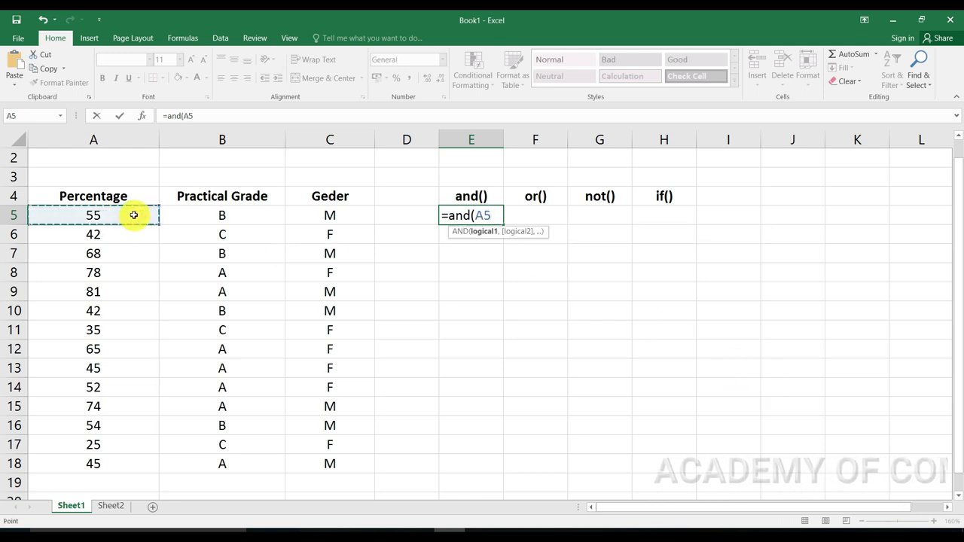
{"action": "type", "text": ">=60,"}
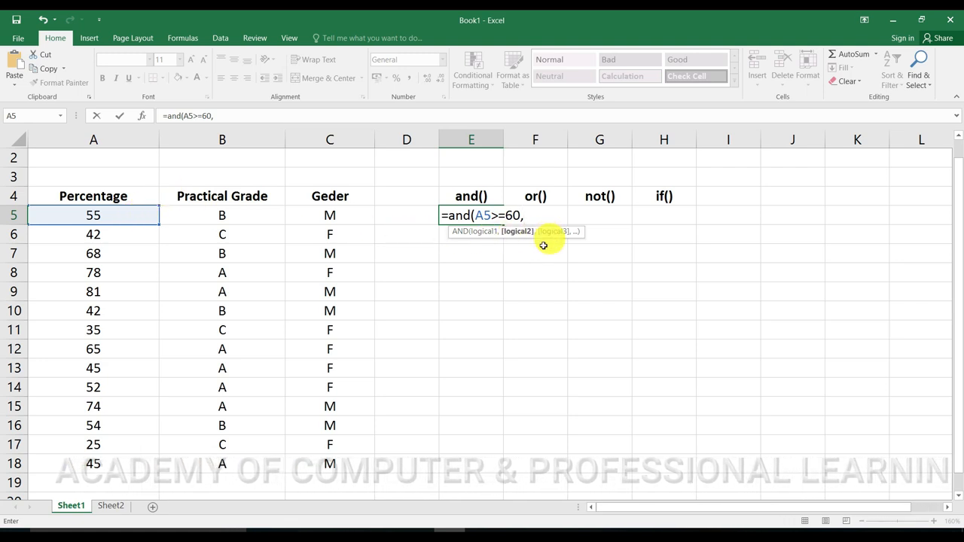
{"action": "left_click", "coordinate": [241, 216]}
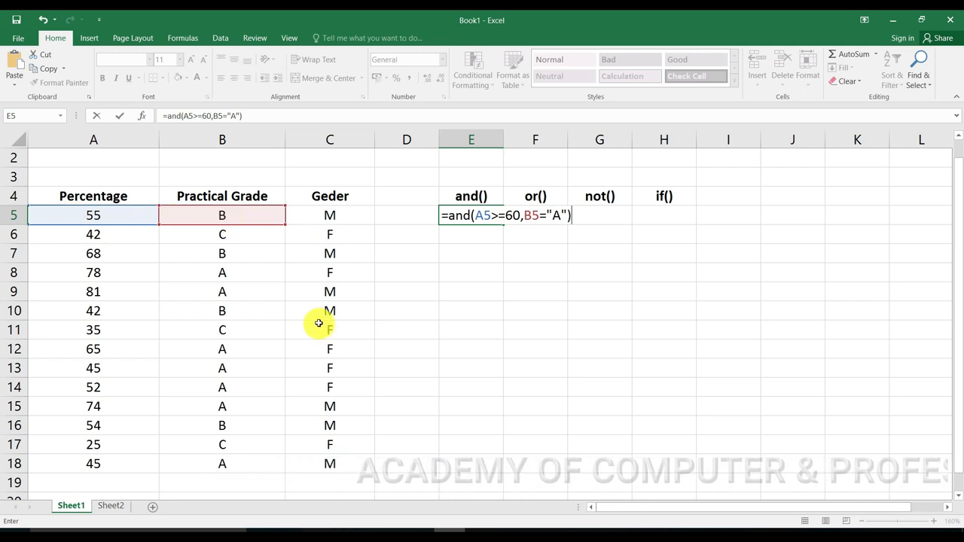
{"action": "key", "text": "Return"}
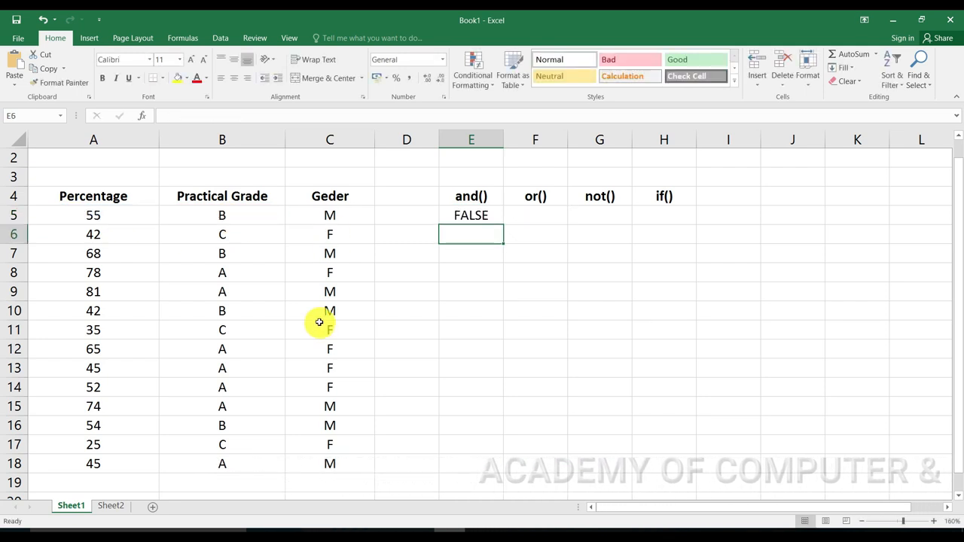
{"action": "left_click", "coordinate": [470, 216]}
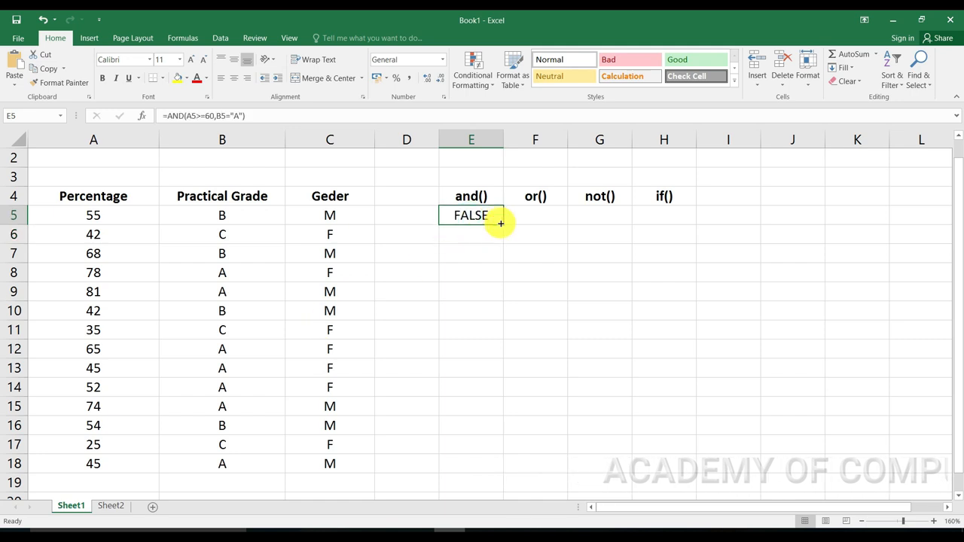
{"action": "left_click_drag", "start_coordinate": [504, 226], "coordinate": [502, 474]}
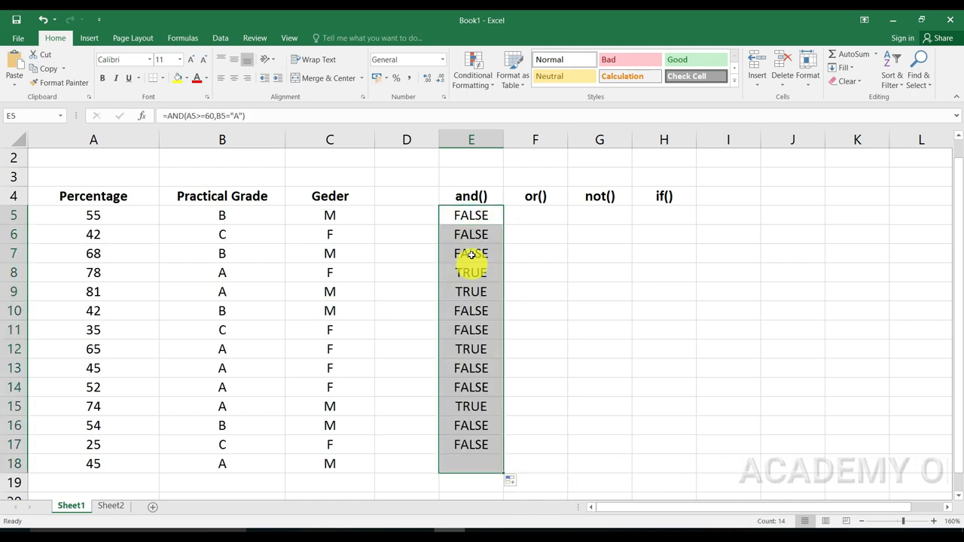
Check the AND results in rows 5 to 9 and row 13 against their percentages and practical grades
{"action": "left_click", "coordinate": [125, 212]}
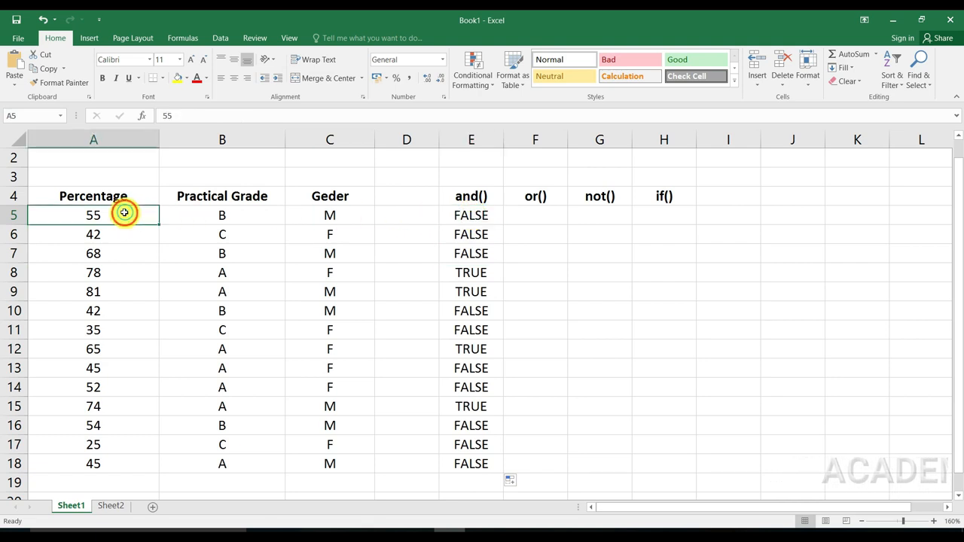
{"action": "left_click", "coordinate": [238, 216]}
{"action": "left_click", "coordinate": [451, 230]}
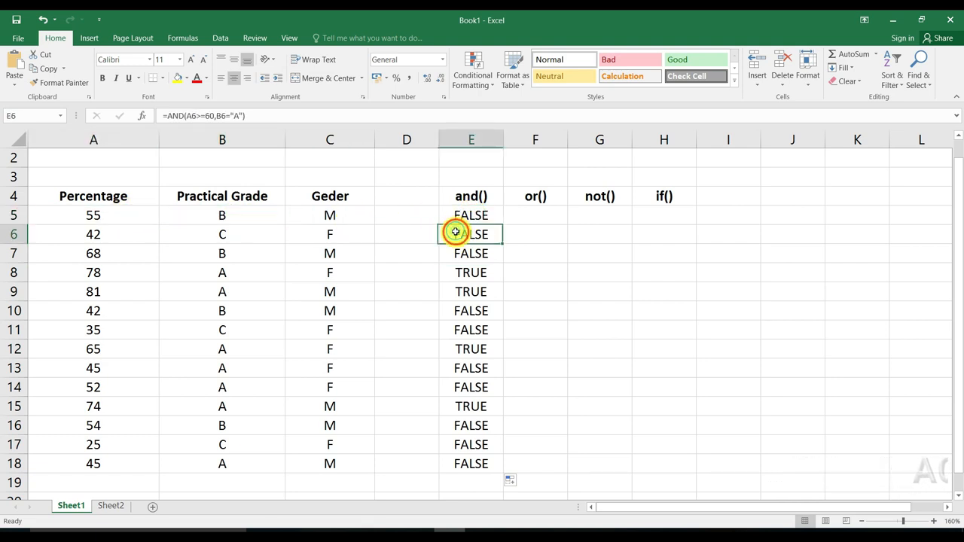
{"action": "left_click", "coordinate": [124, 235]}
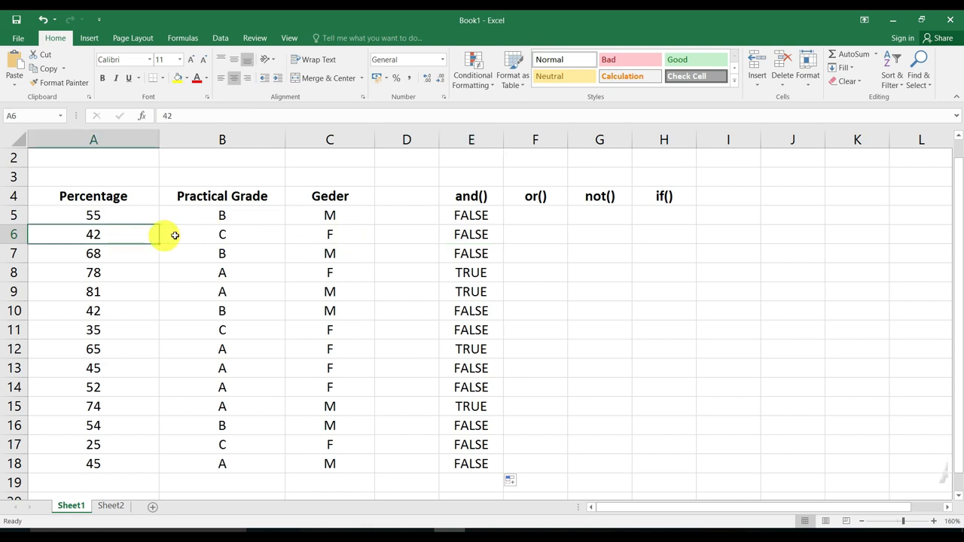
{"action": "left_click", "coordinate": [222, 235]}
{"action": "left_click", "coordinate": [445, 251]}
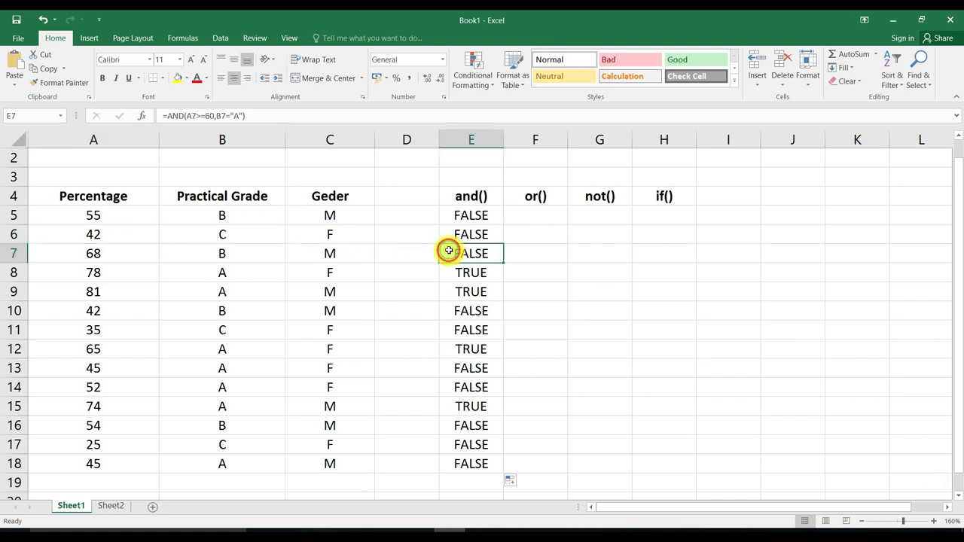
{"action": "left_click", "coordinate": [103, 254]}
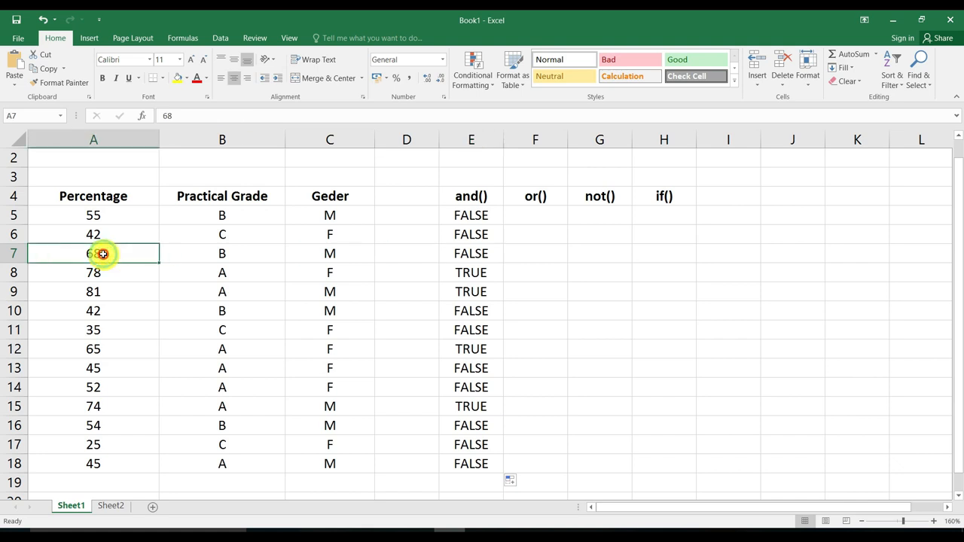
{"action": "left_click", "coordinate": [247, 253]}
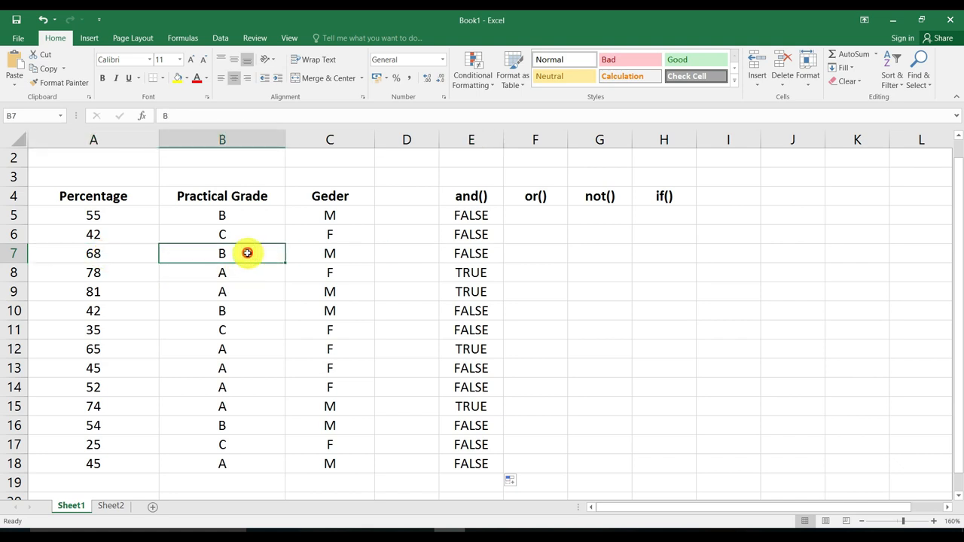
{"action": "left_click", "coordinate": [468, 272]}
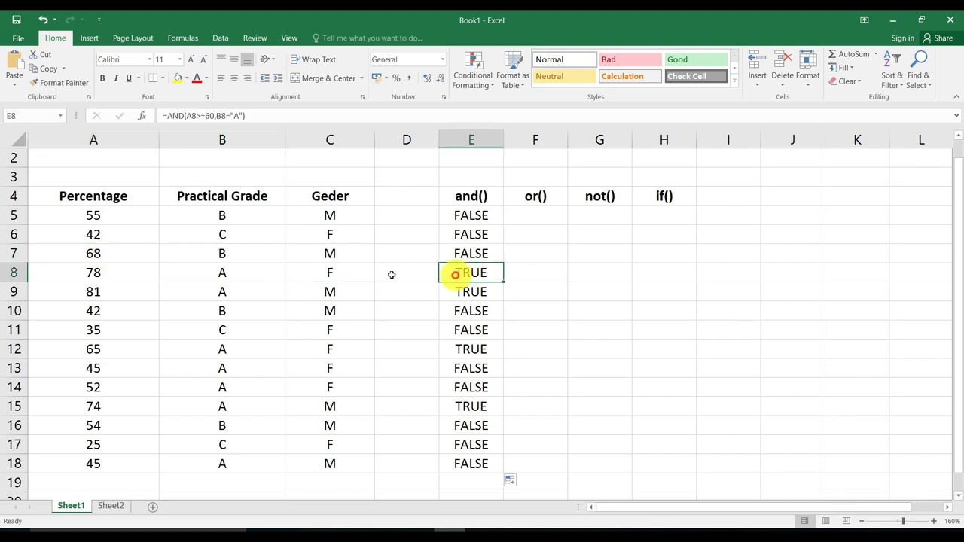
{"action": "left_click", "coordinate": [102, 273]}
{"action": "left_click", "coordinate": [217, 273]}
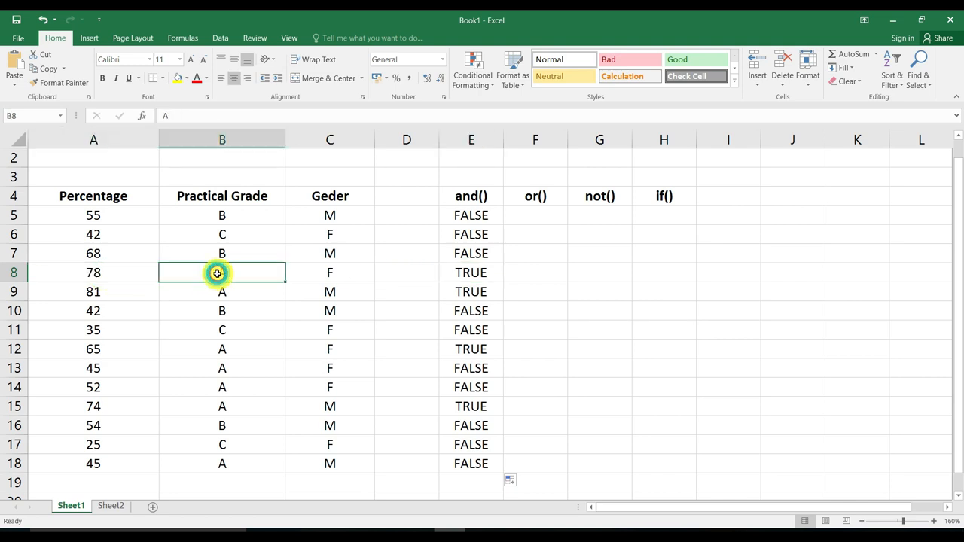
{"action": "left_click", "coordinate": [460, 291]}
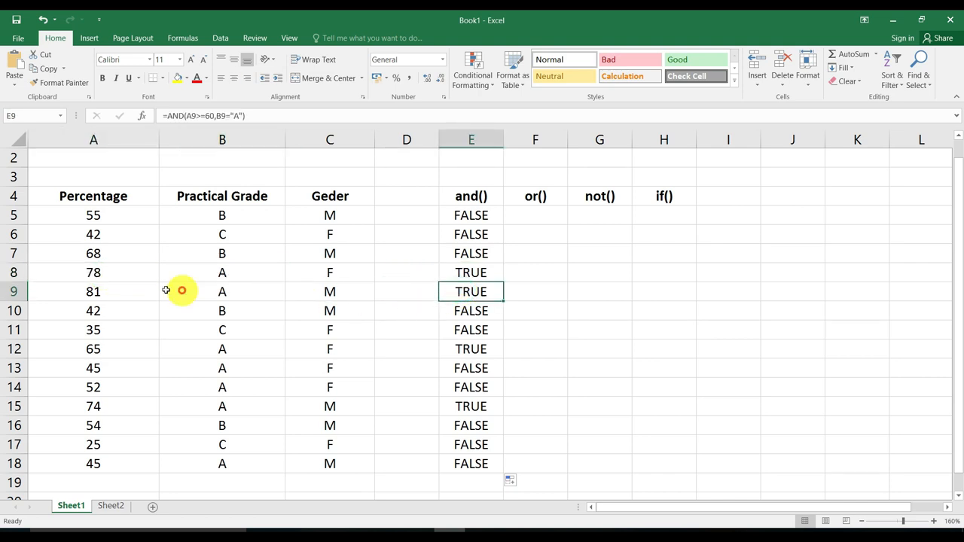
{"action": "left_click", "coordinate": [114, 290]}
{"action": "left_click", "coordinate": [224, 290]}
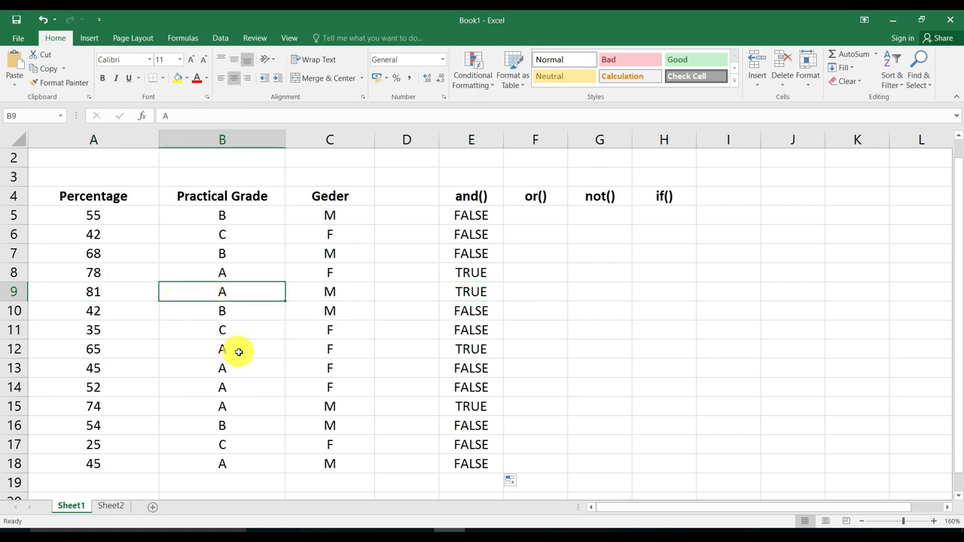
{"action": "left_click", "coordinate": [220, 369]}
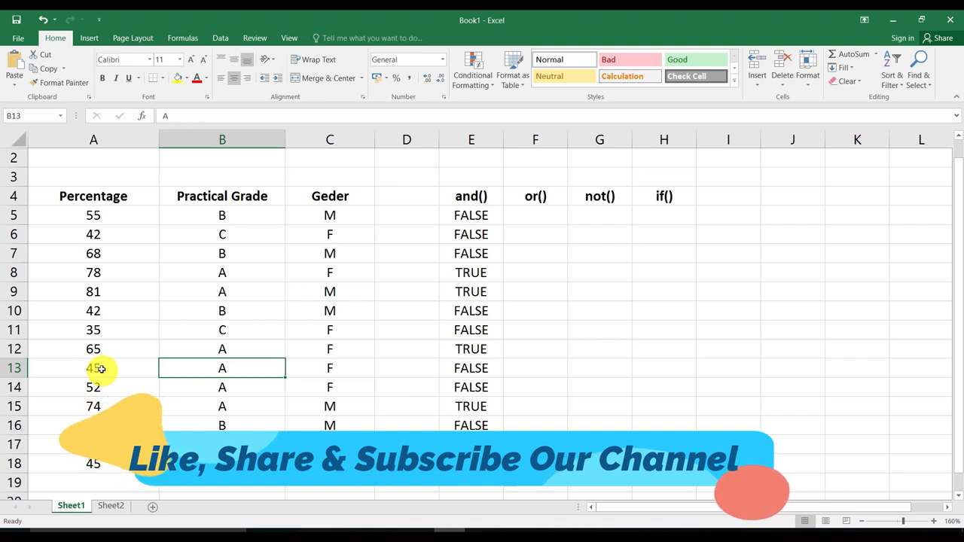
Add the condition C5="F" to the AND formula in cell E5 and fill the formula down to E18
{"action": "left_click", "coordinate": [468, 216]}
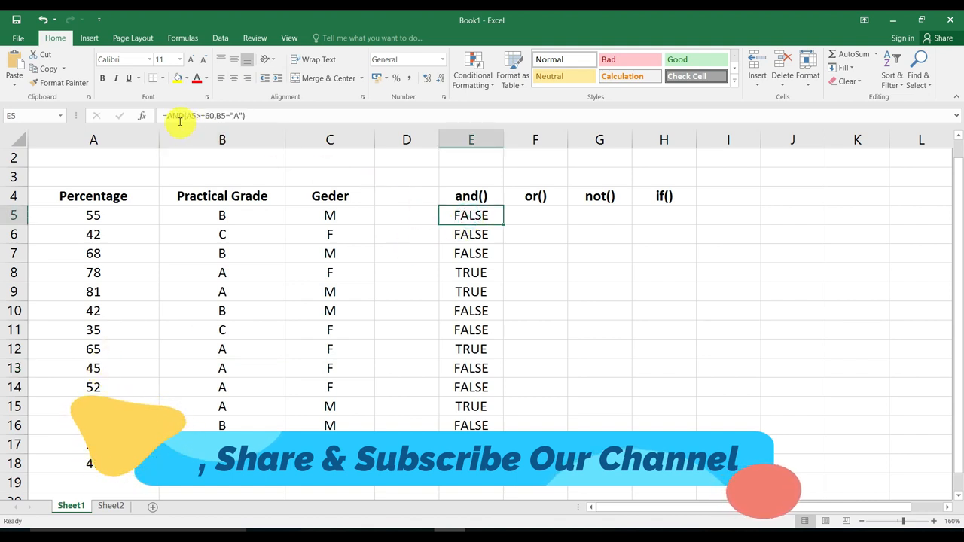
{"action": "double_click", "coordinate": [478, 216]}
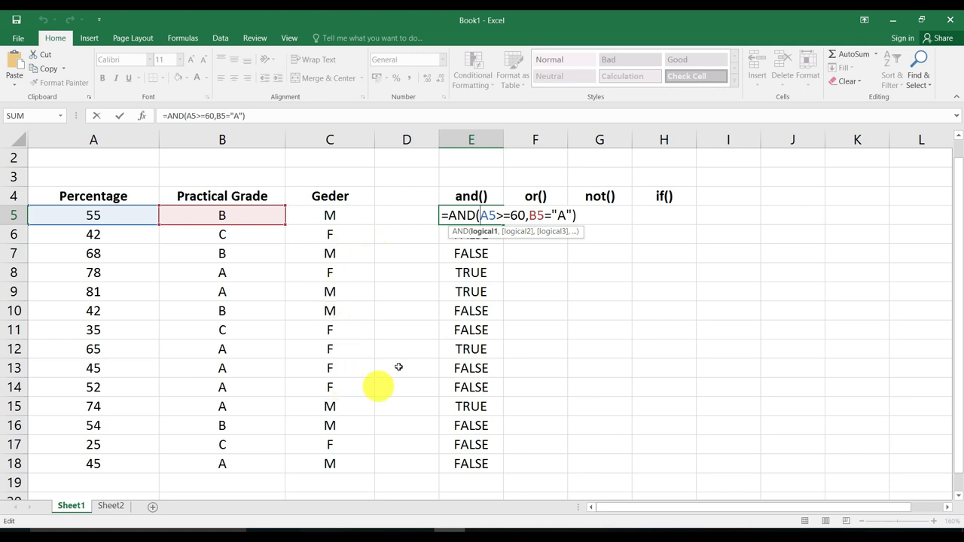
{"action": "left_click", "coordinate": [556, 216]}
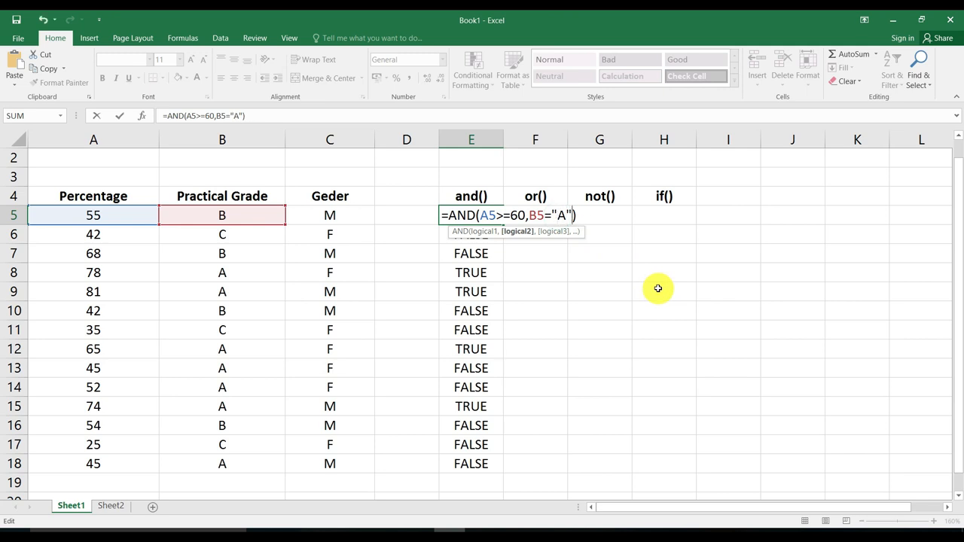
{"action": "type", "text": ","}
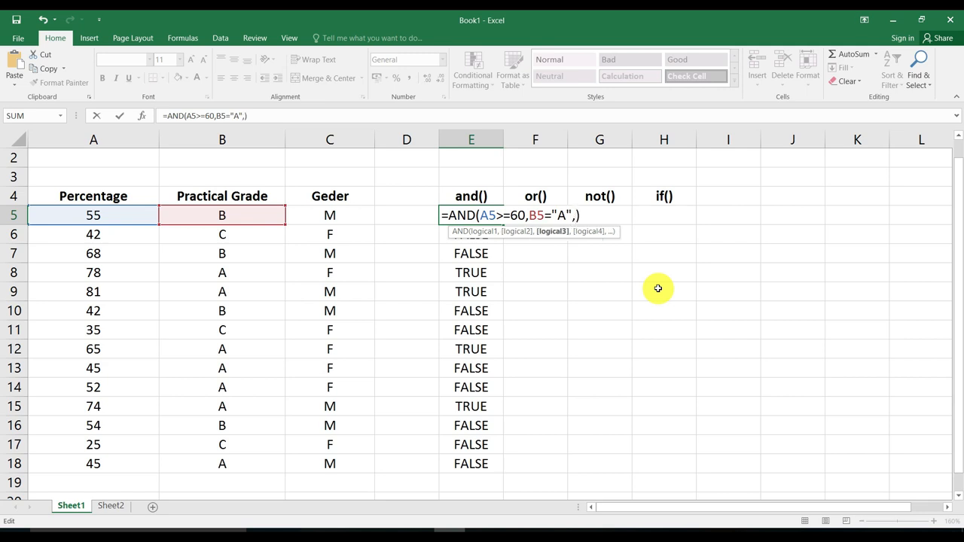
{"action": "type", "text": "c5=\"F"}
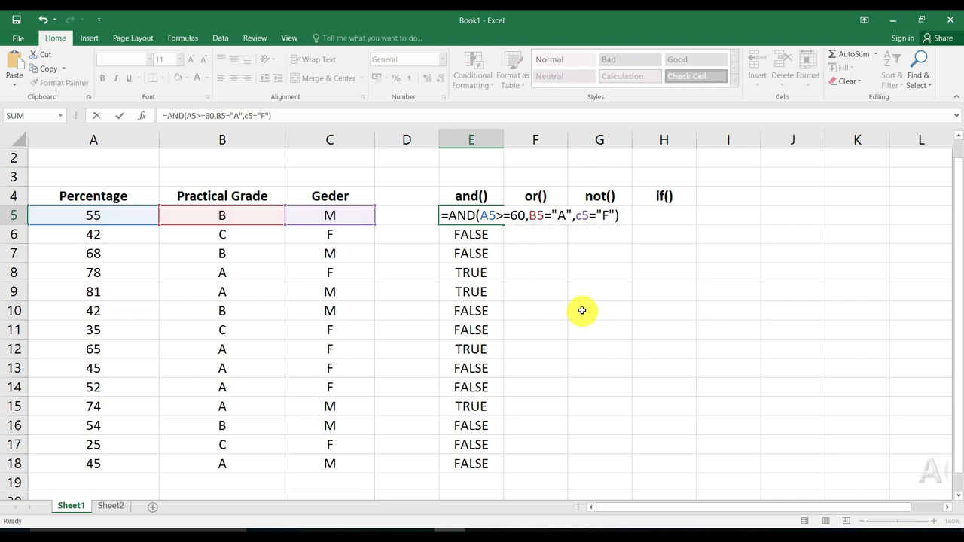
{"action": "key", "text": "Return"}
{"action": "left_click", "coordinate": [483, 217]}
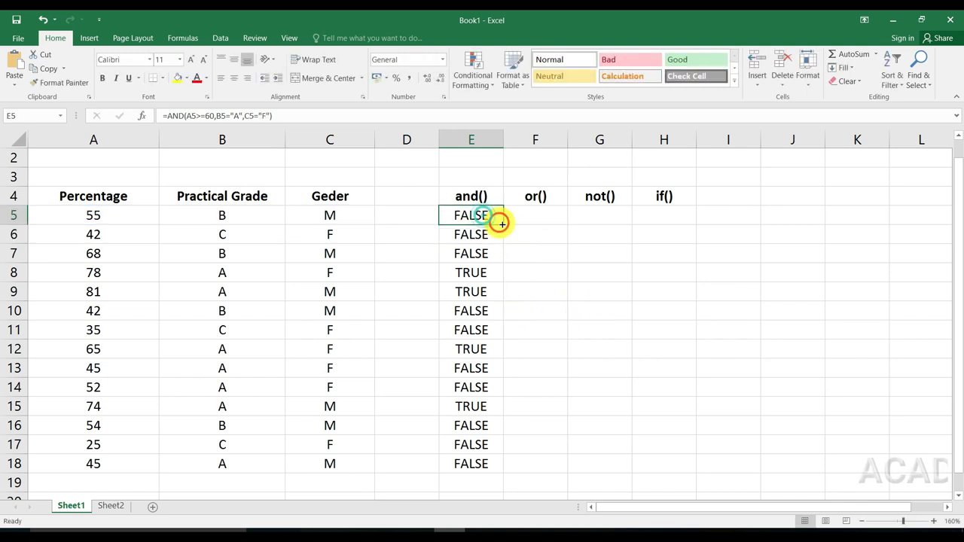
{"action": "left_click_drag", "start_coordinate": [504, 224], "coordinate": [494, 465]}
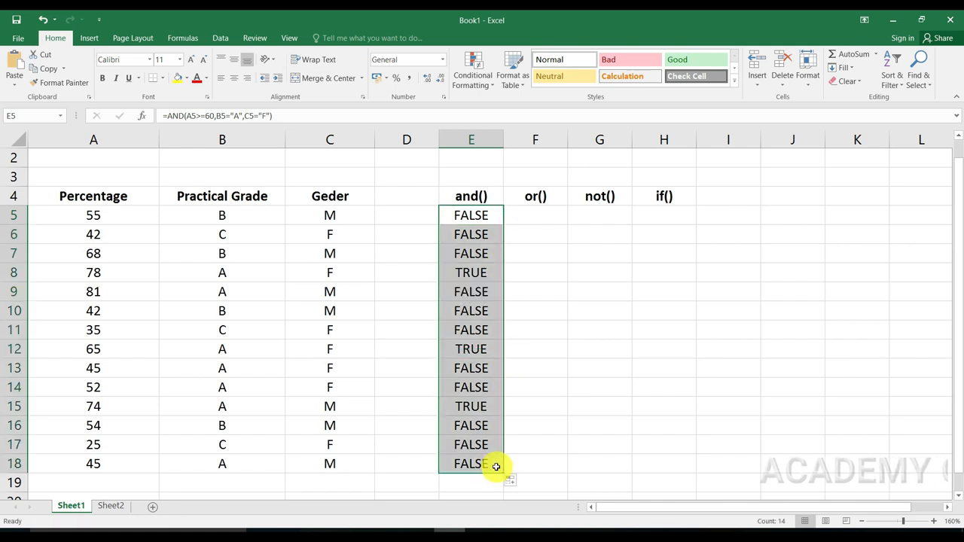
Compare the AND results with the percentage, practical grade and gender in rows 6, 8, 12 and 14
{"action": "left_click", "coordinate": [478, 393]}
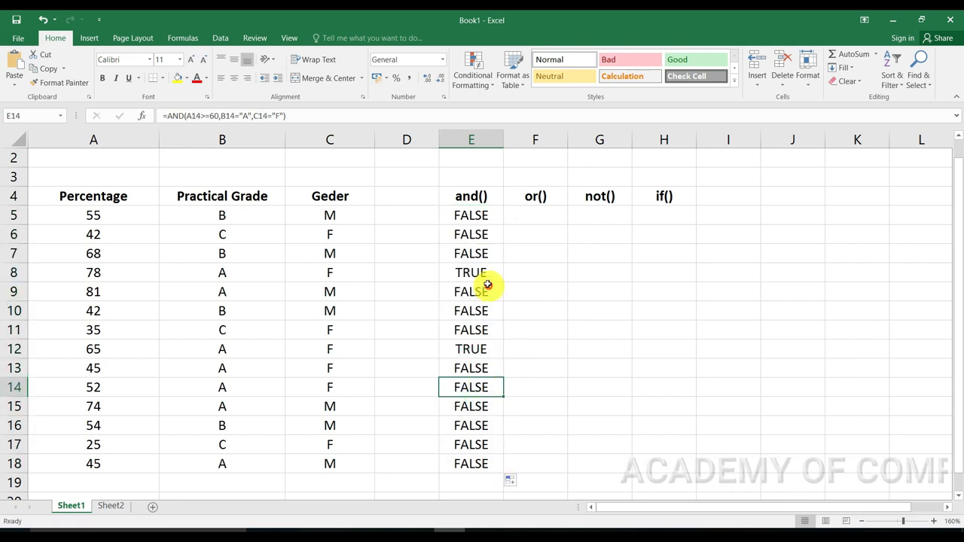
{"action": "left_click", "coordinate": [480, 273]}
{"action": "left_click", "coordinate": [468, 349]}
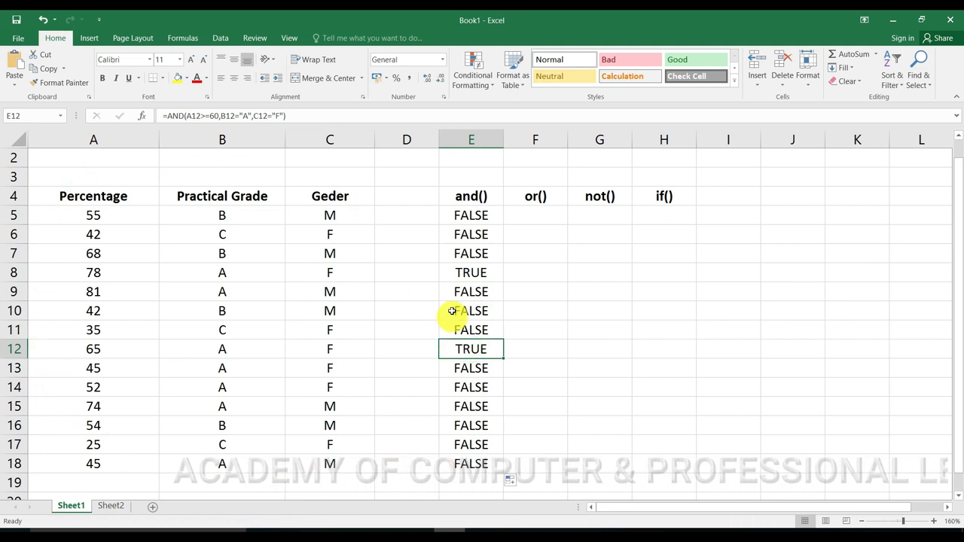
{"action": "left_click", "coordinate": [452, 273]}
{"action": "left_click_drag", "start_coordinate": [96, 273], "coordinate": [314, 273]}
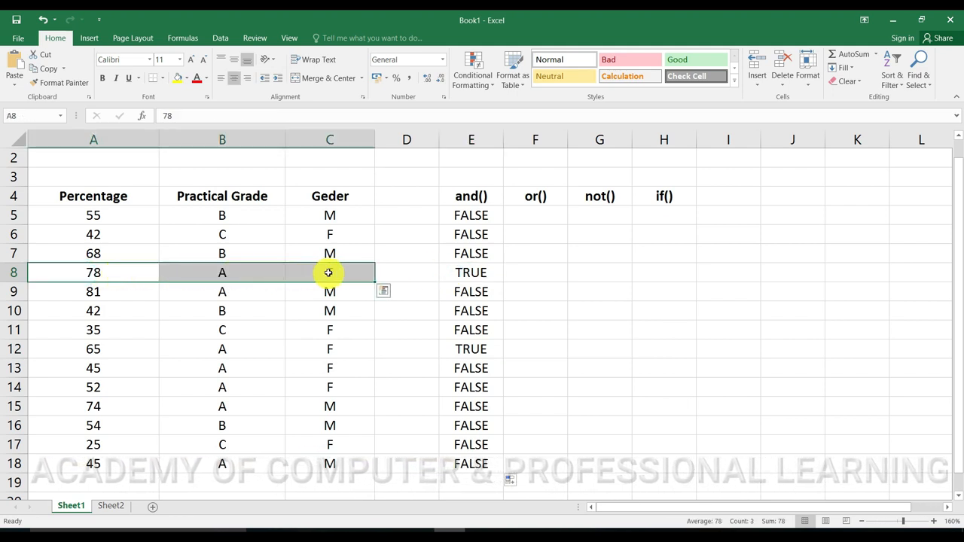
{"action": "left_click", "coordinate": [460, 348]}
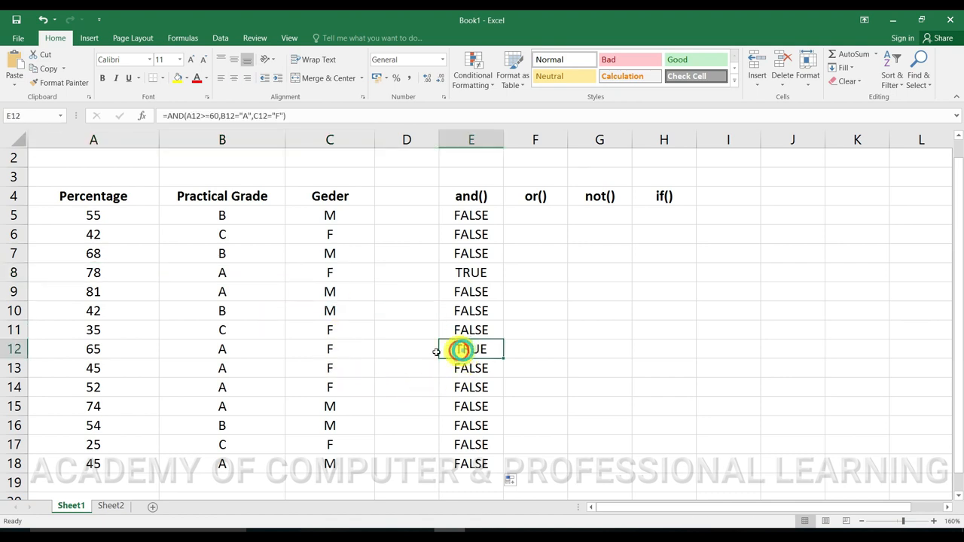
{"action": "left_click_drag", "start_coordinate": [91, 353], "coordinate": [344, 347]}
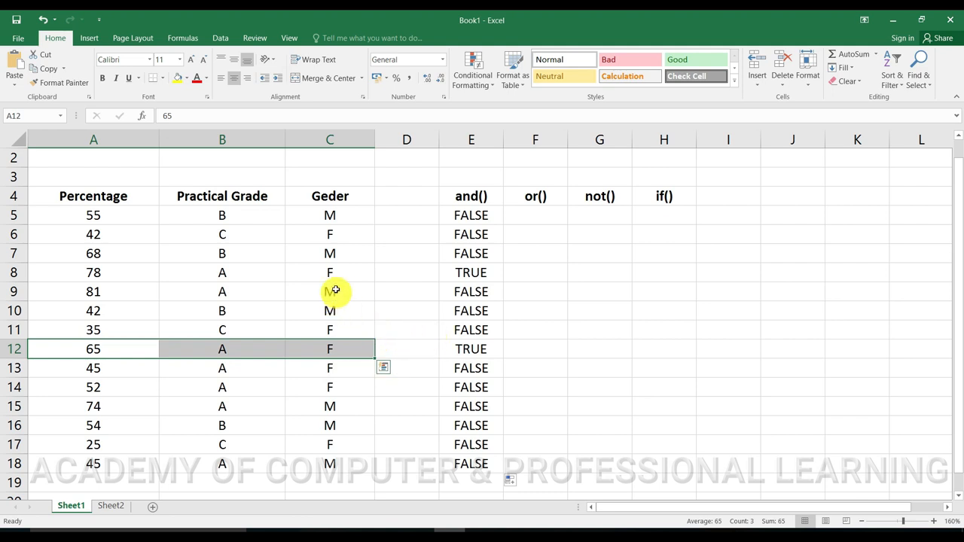
{"action": "left_click", "coordinate": [332, 234]}
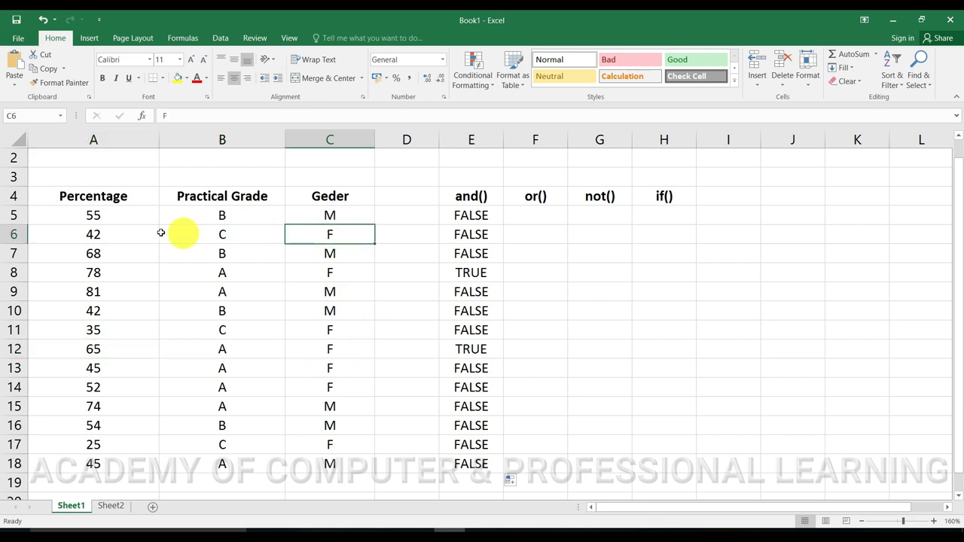
{"action": "left_click", "coordinate": [109, 235]}
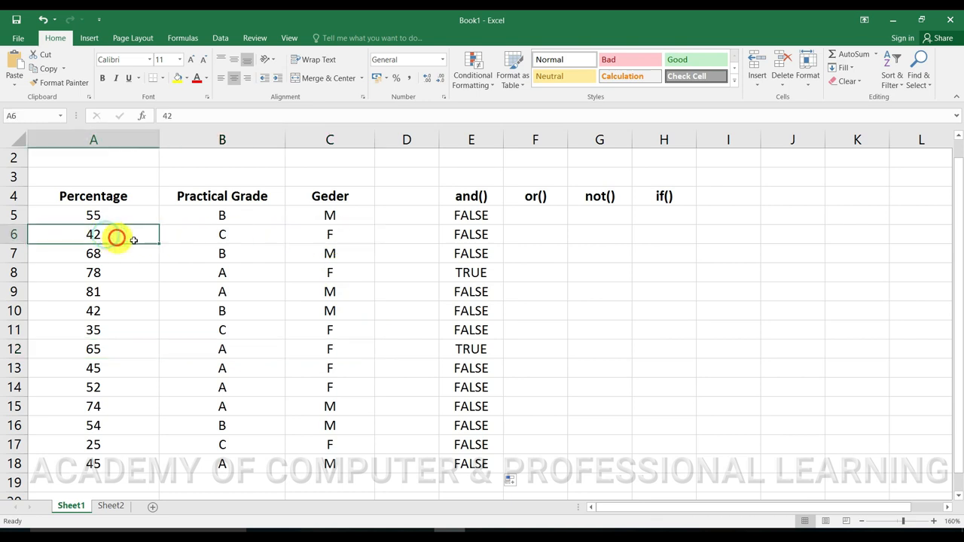
{"action": "left_click", "coordinate": [233, 235]}
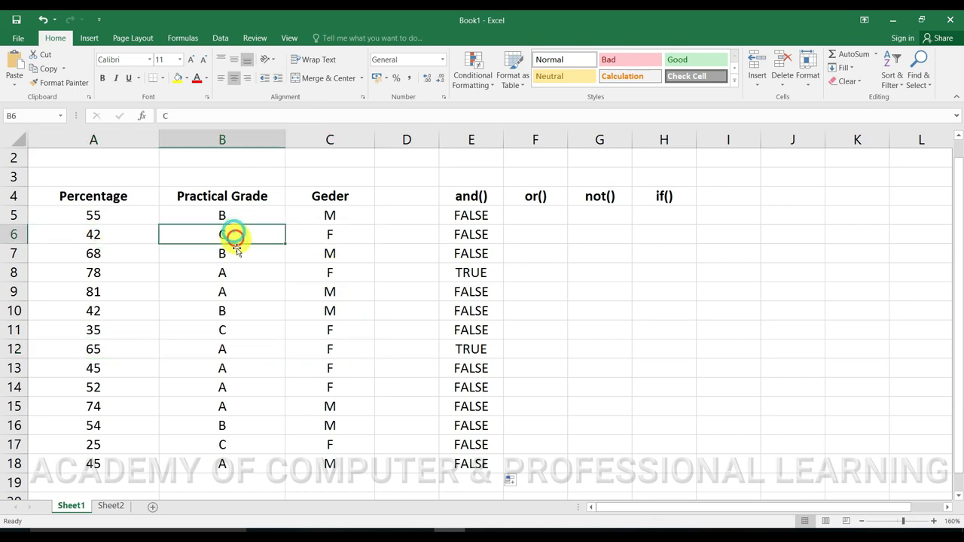
{"action": "left_click", "coordinate": [321, 388]}
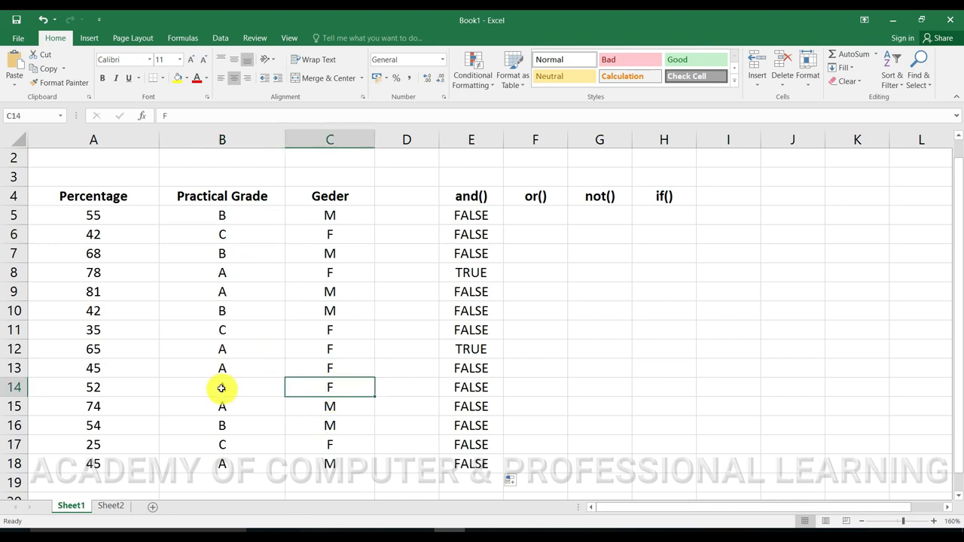
{"action": "left_click", "coordinate": [226, 387]}
{"action": "left_click", "coordinate": [134, 387]}
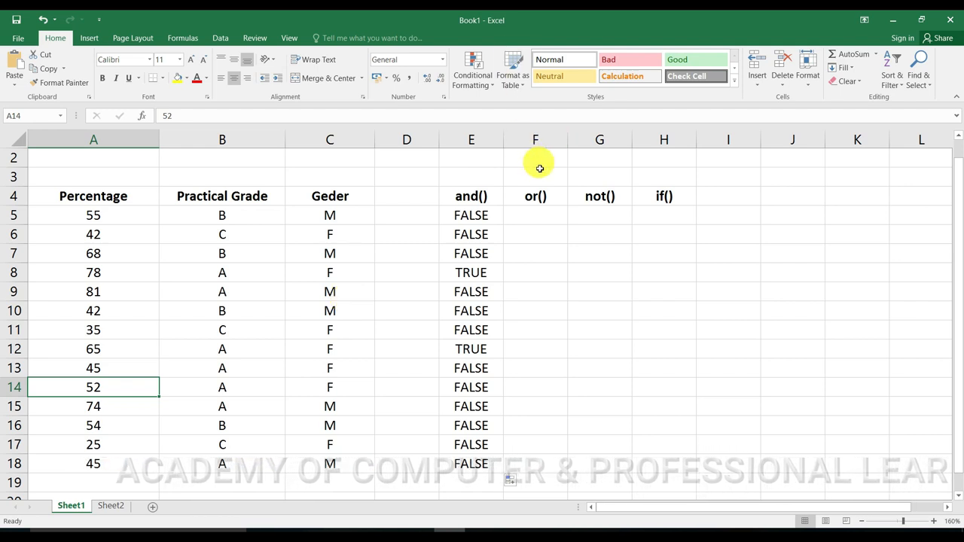
Review the three conditions of the AND formula in cell E5 without changing it
{"action": "left_click", "coordinate": [544, 195]}
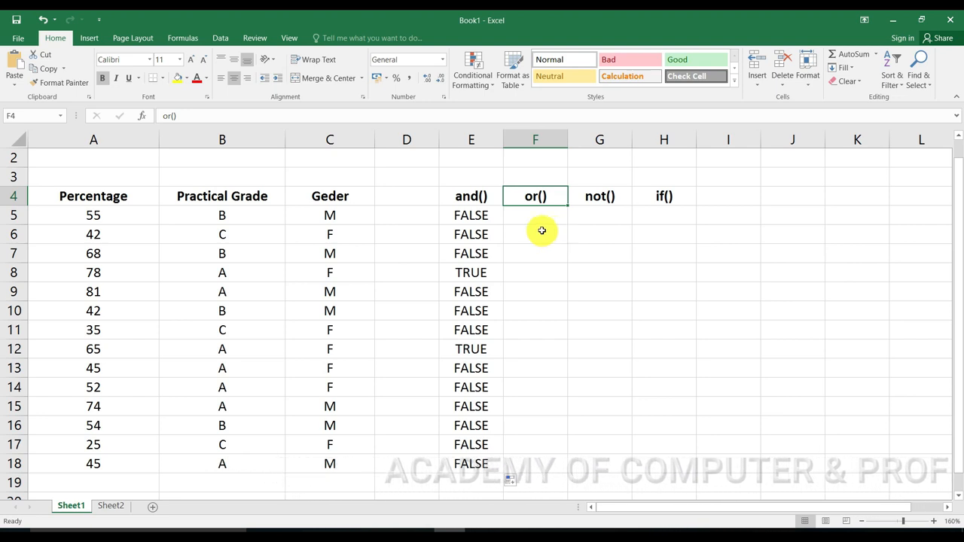
{"action": "left_click", "coordinate": [543, 218]}
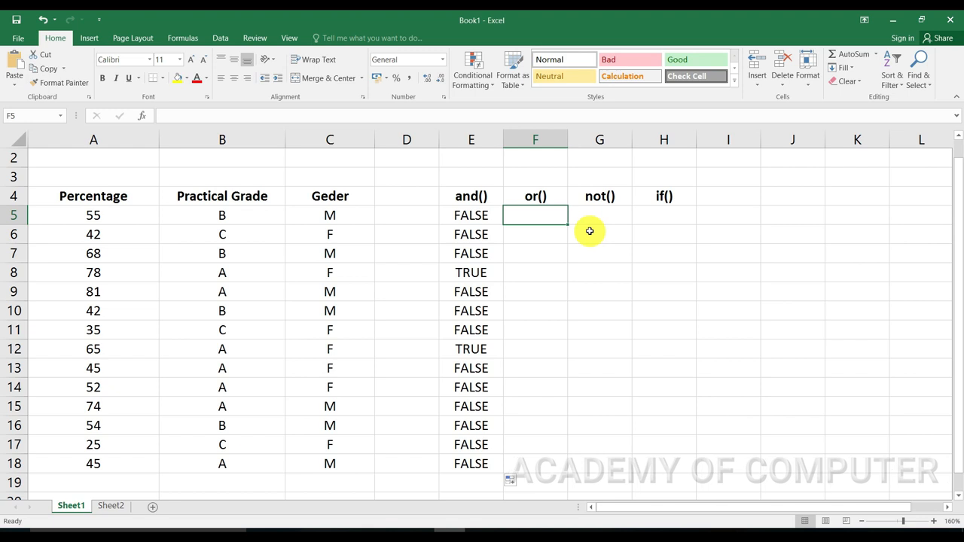
{"action": "left_click", "coordinate": [469, 214]}
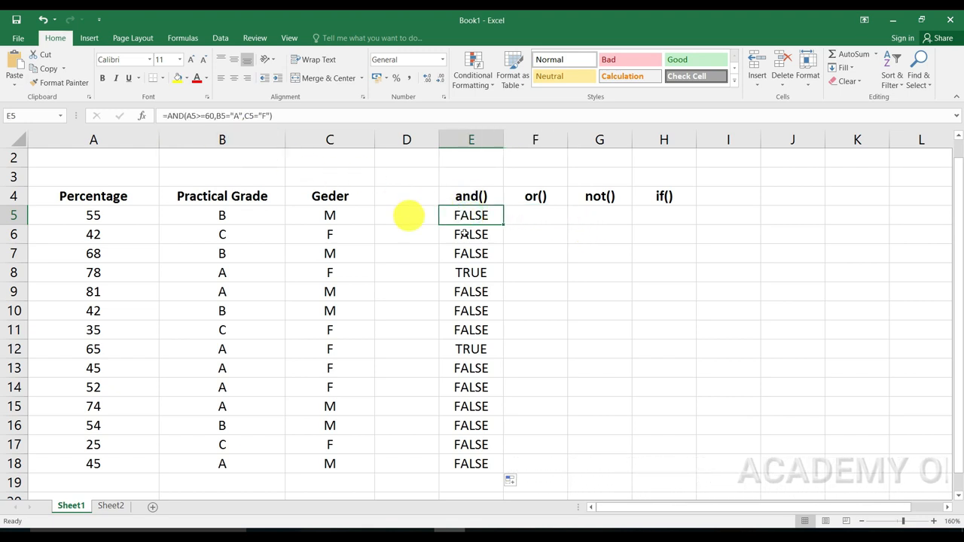
{"action": "double_click", "coordinate": [482, 217]}
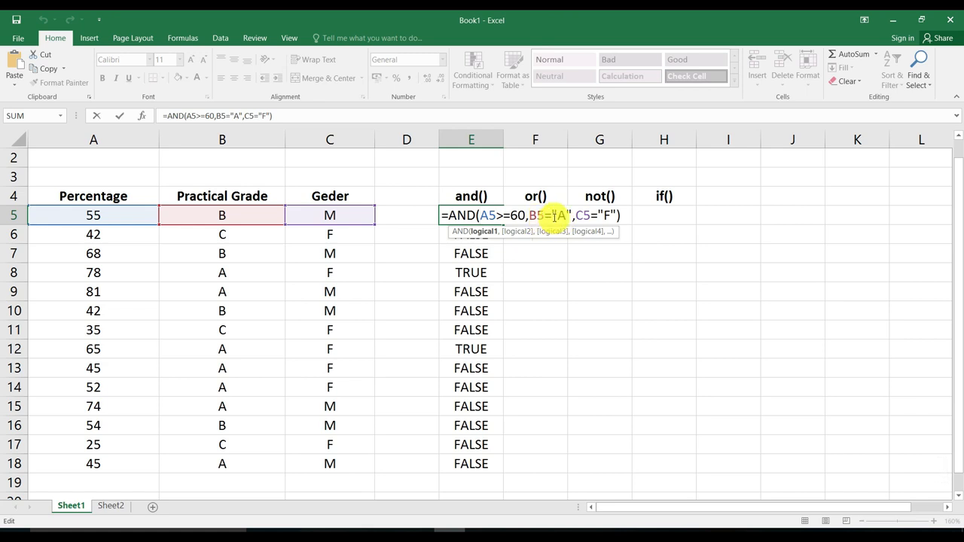
{"action": "key", "text": "Escape"}
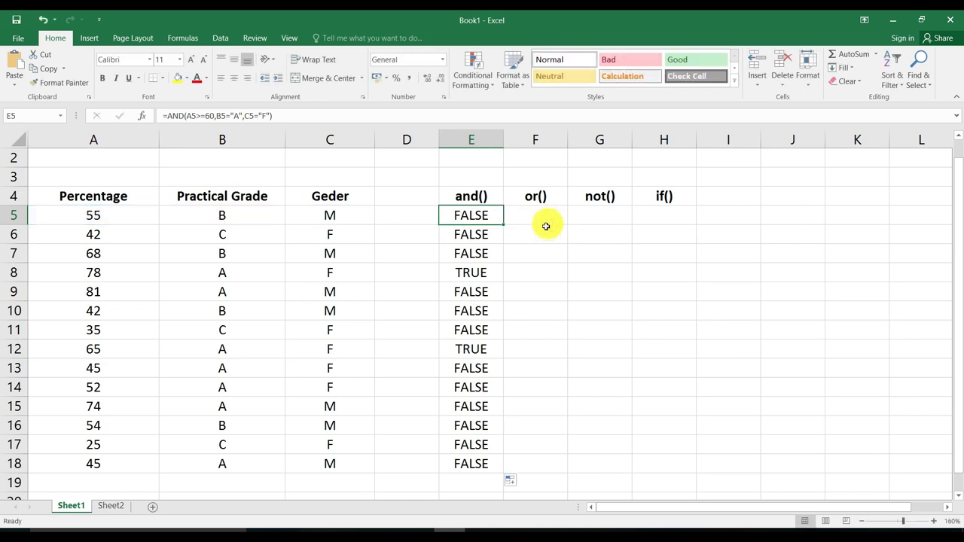
Enter =OR(A5>=60,B5="A",C5="F") in cell F5 and fill the formula down to F18
{"action": "left_click", "coordinate": [531, 218]}
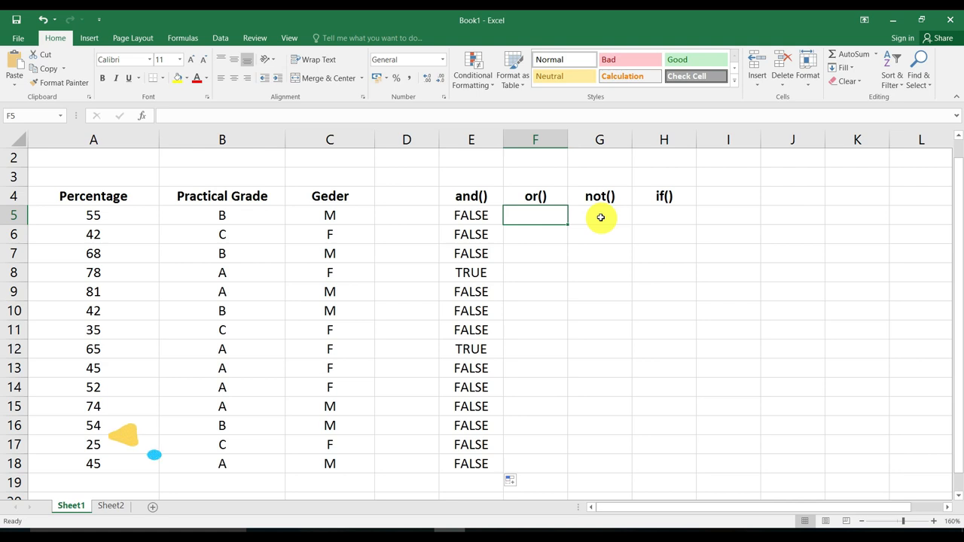
{"action": "type", "text": "=or"}
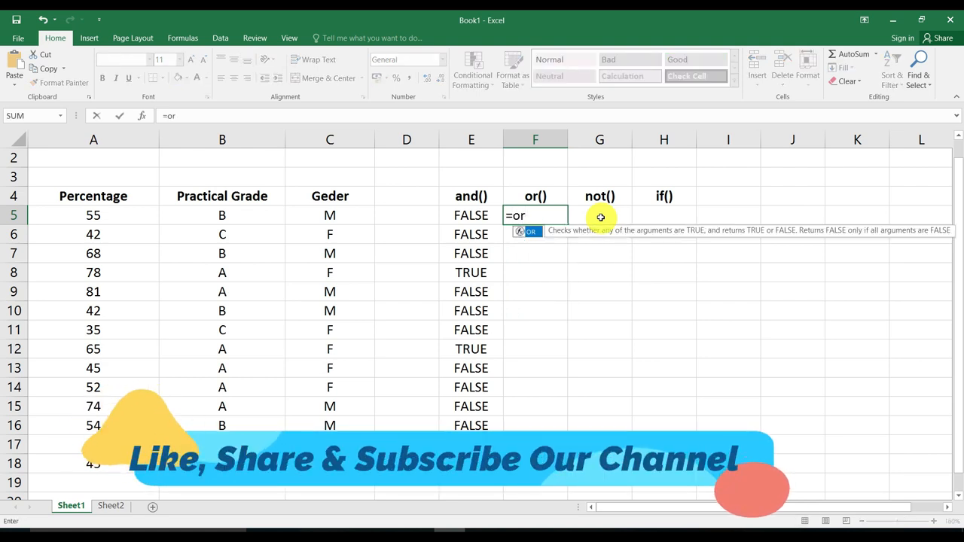
{"action": "type", "text": "("}
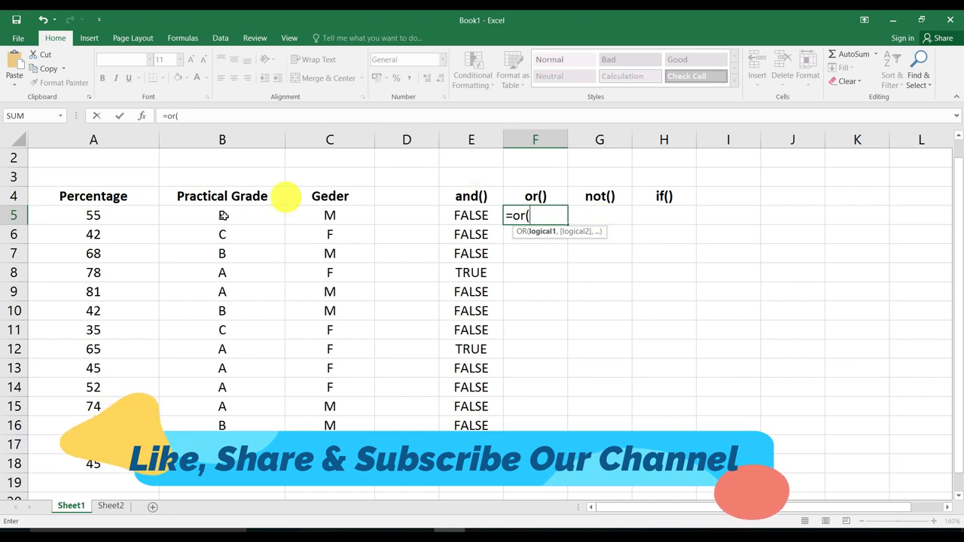
{"action": "left_click", "coordinate": [118, 215]}
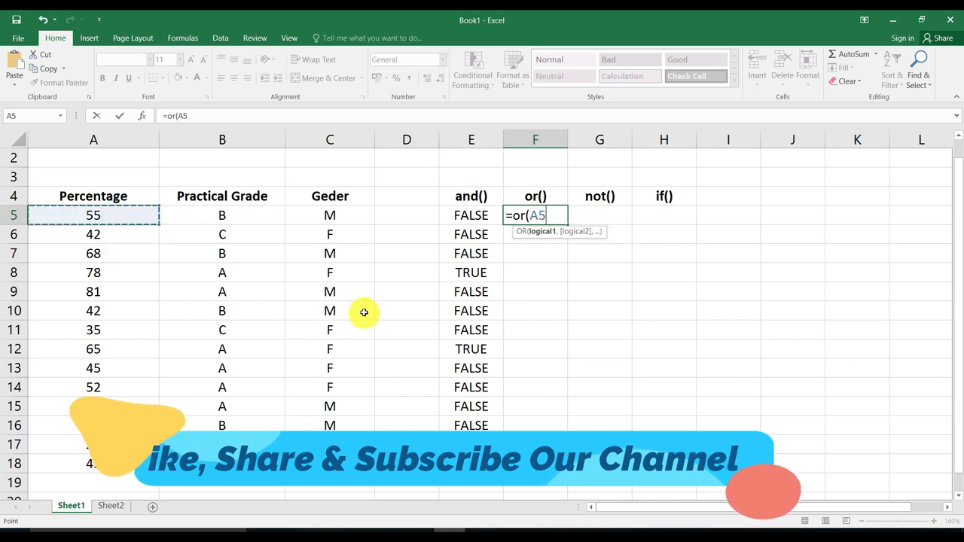
{"action": "type", "text": ">=60,"}
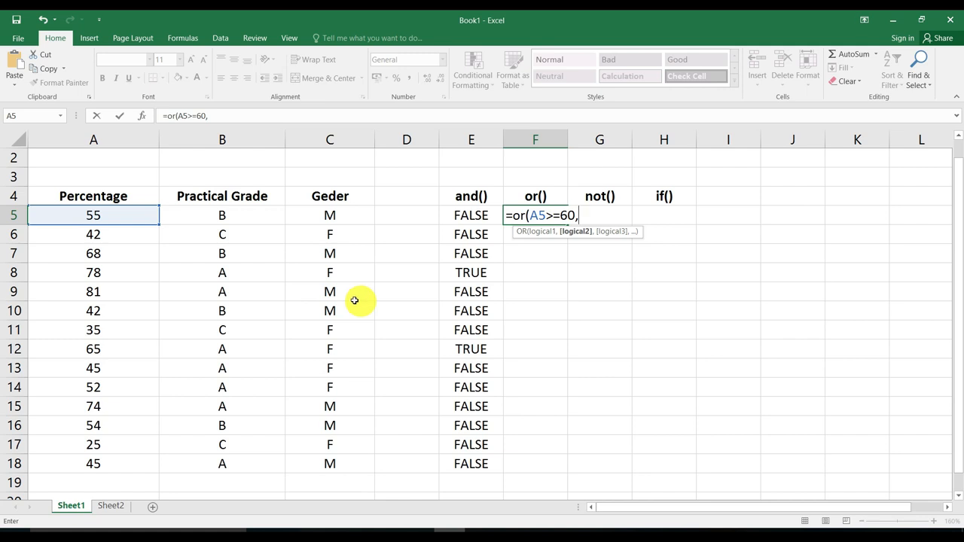
{"action": "left_click", "coordinate": [252, 214]}
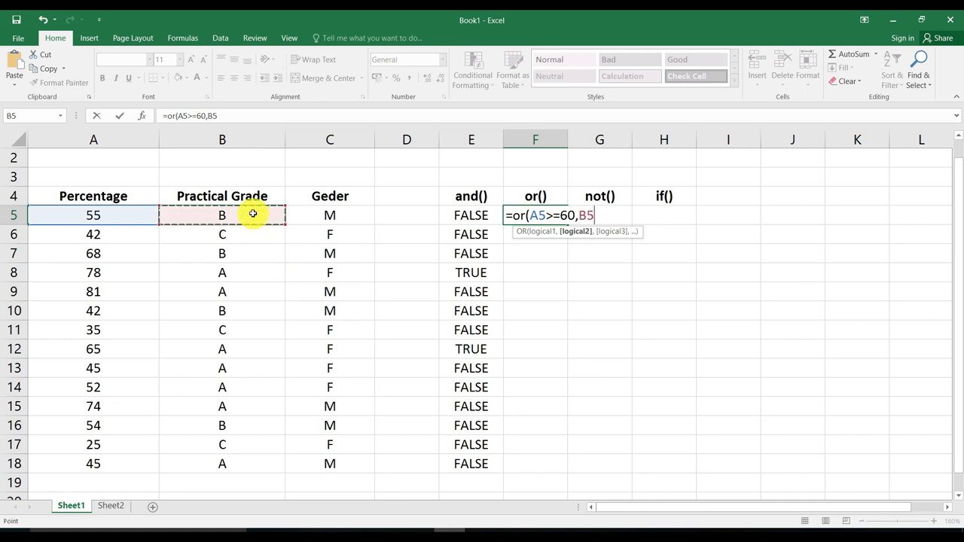
{"action": "type", "text": "=A"}
{"action": "type", "text": ",c5=\"F"}
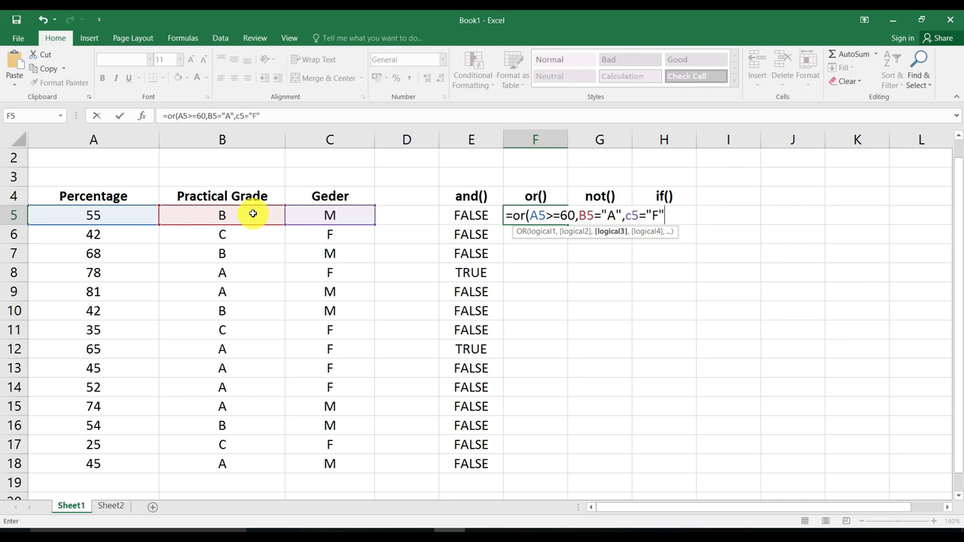
{"action": "key", "text": "Return"}
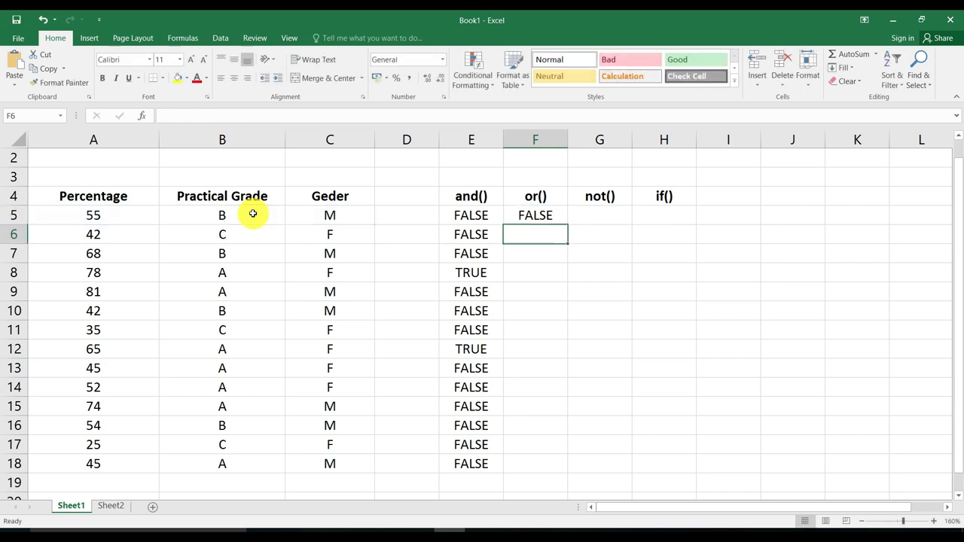
{"action": "left_click", "coordinate": [553, 217]}
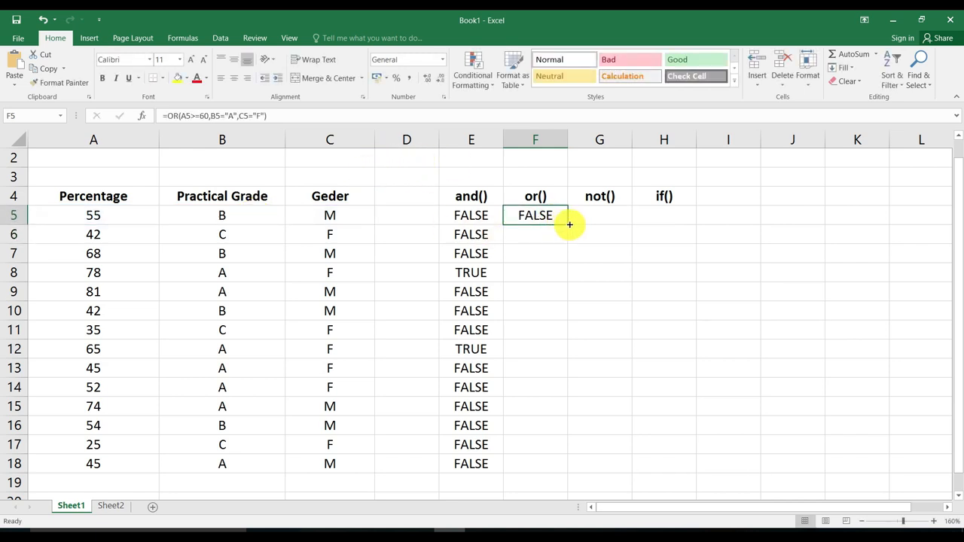
{"action": "left_click_drag", "start_coordinate": [570, 224], "coordinate": [542, 467]}
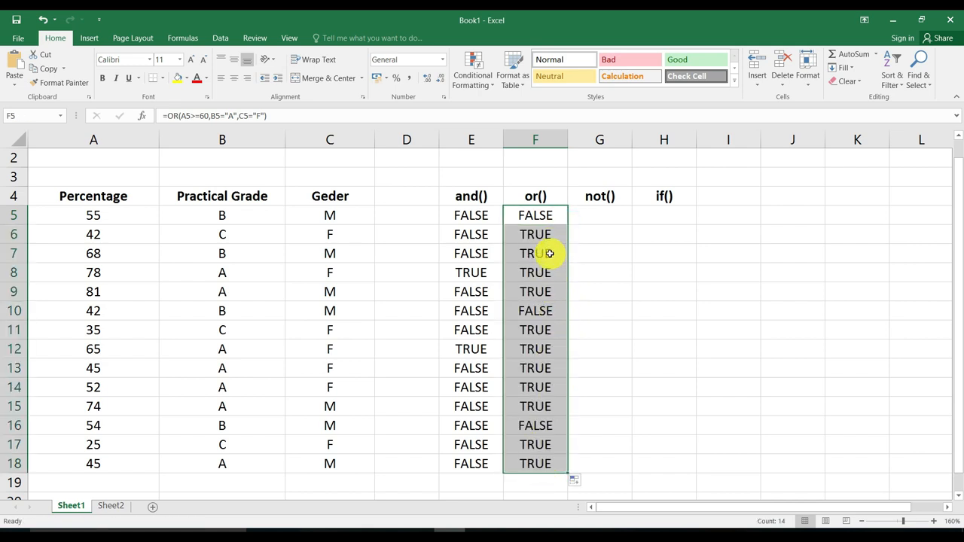
Compare the OR results in rows 5 and 6 with their percentage, practical grade and gender
{"action": "left_click", "coordinate": [547, 216]}
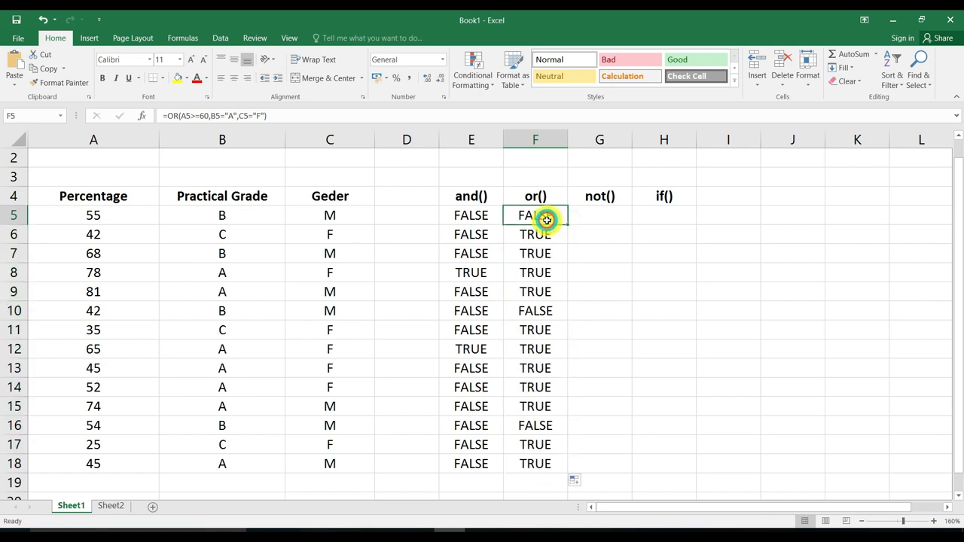
{"action": "left_click", "coordinate": [119, 217]}
{"action": "left_click", "coordinate": [221, 214]}
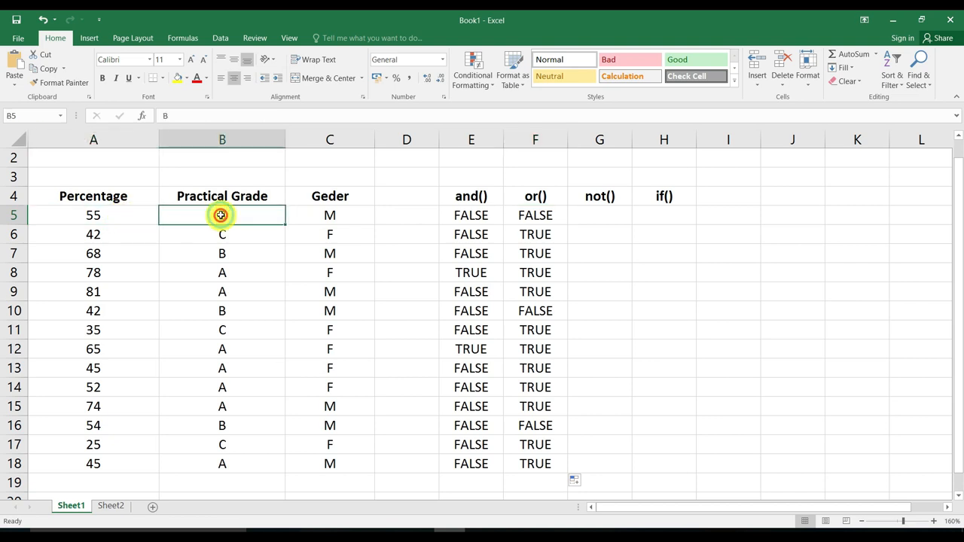
{"action": "left_click", "coordinate": [346, 216]}
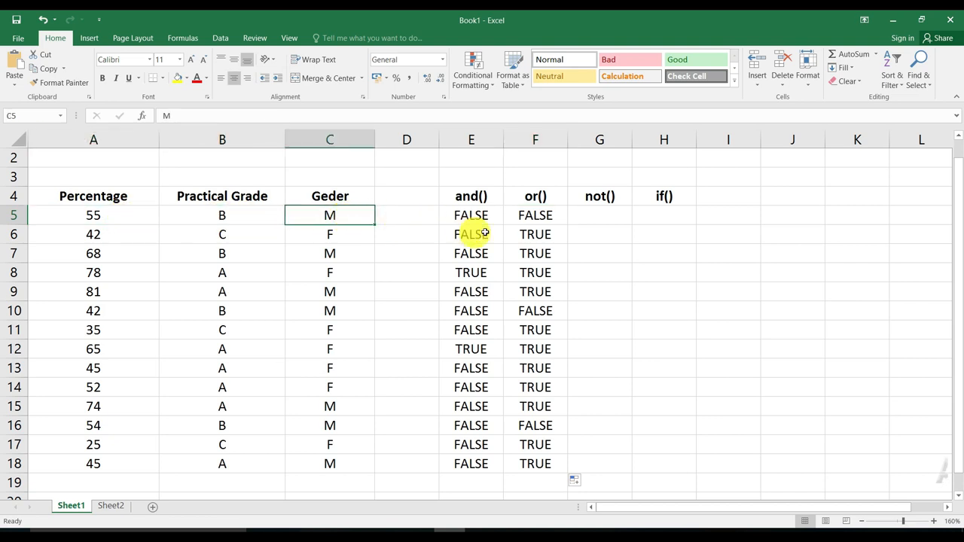
{"action": "left_click_drag", "start_coordinate": [529, 231], "coordinate": [522, 286]}
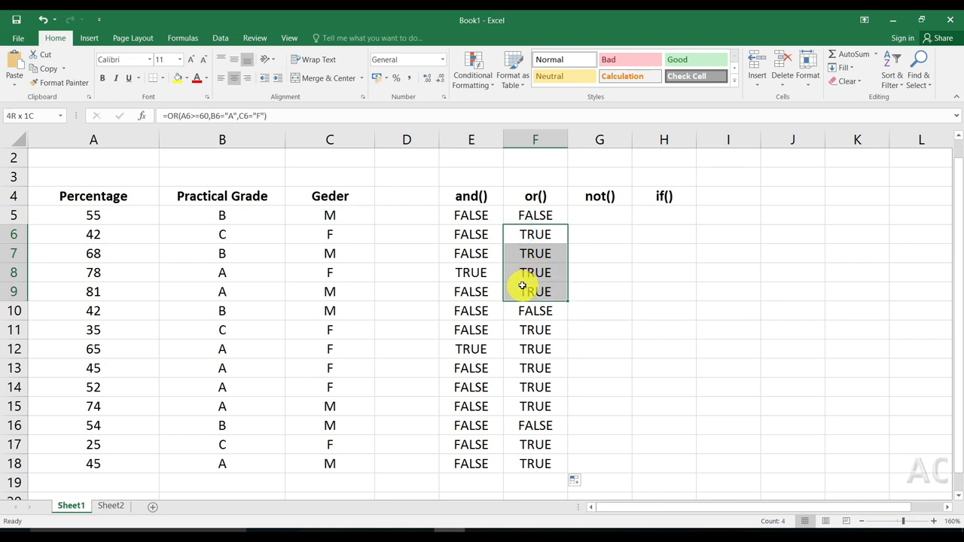
{"action": "left_click", "coordinate": [537, 235]}
{"action": "left_click", "coordinate": [118, 234]}
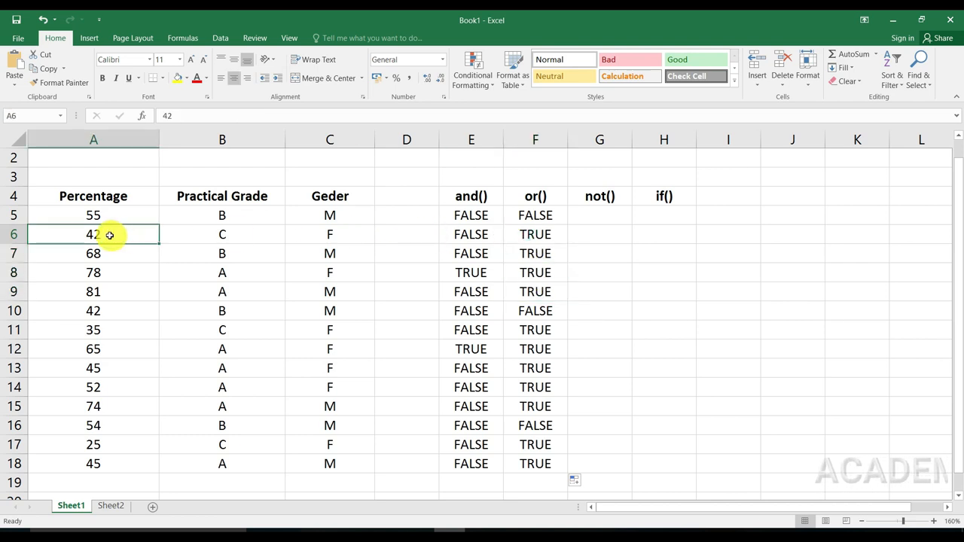
{"action": "left_click", "coordinate": [226, 236]}
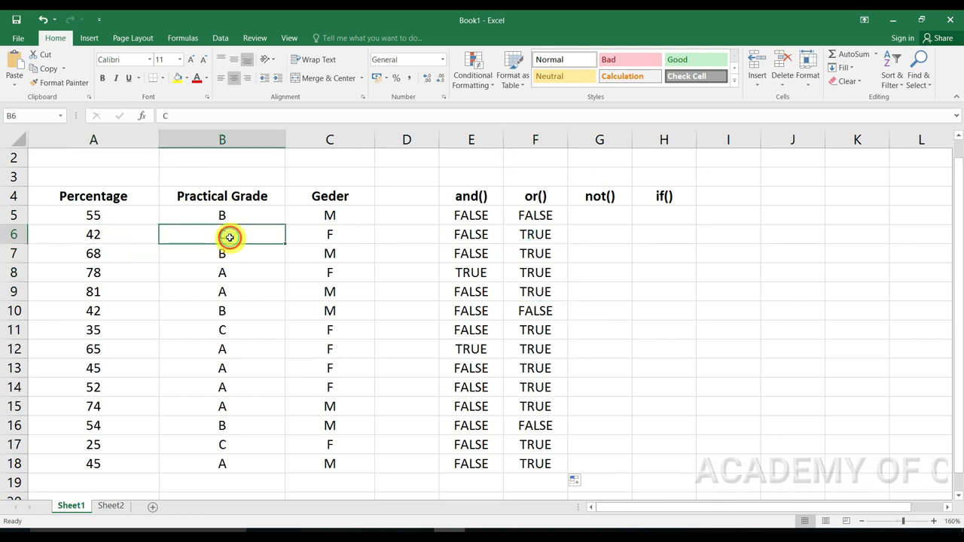
{"action": "left_click", "coordinate": [320, 237]}
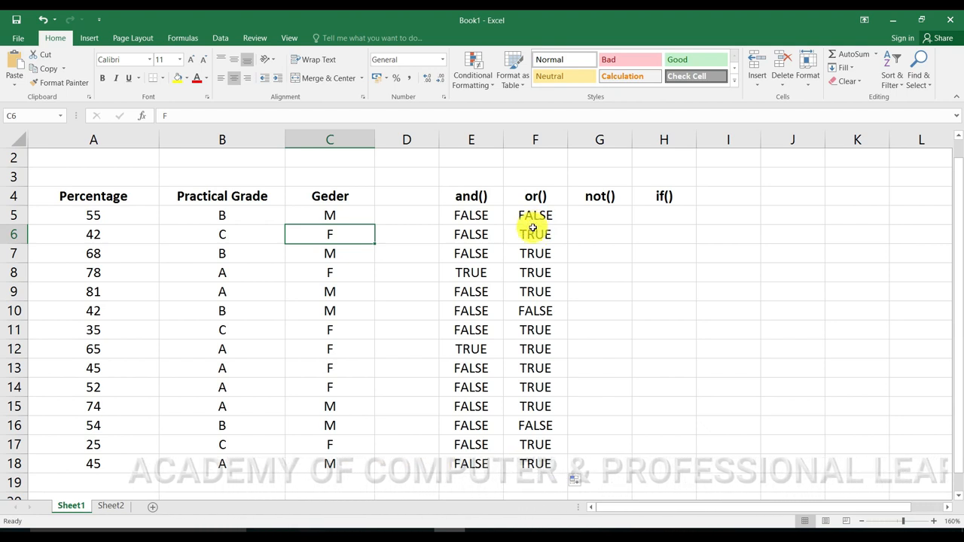
Enter =NOT(A5>=60) in cell G5 and fill the formula down to G18
{"action": "left_click", "coordinate": [584, 216]}
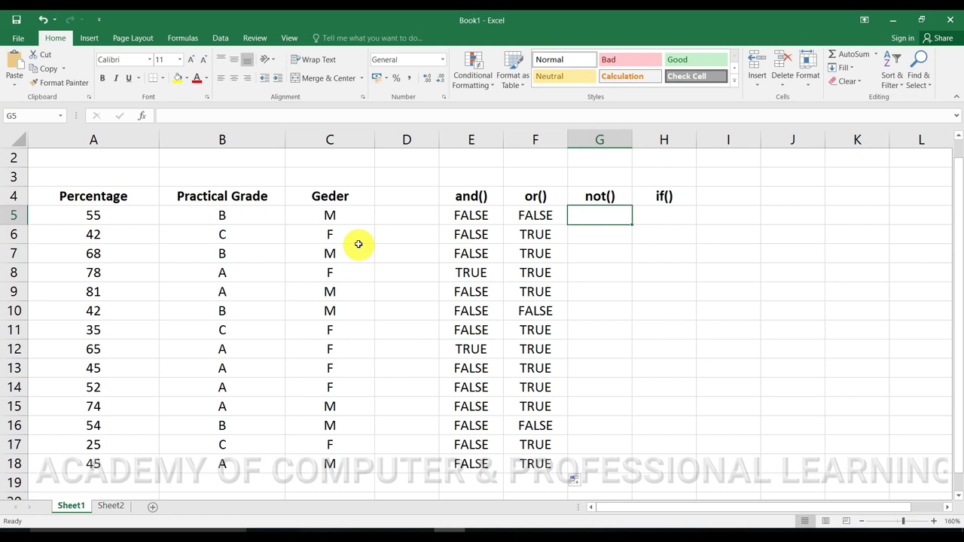
{"action": "type", "text": "=not"}
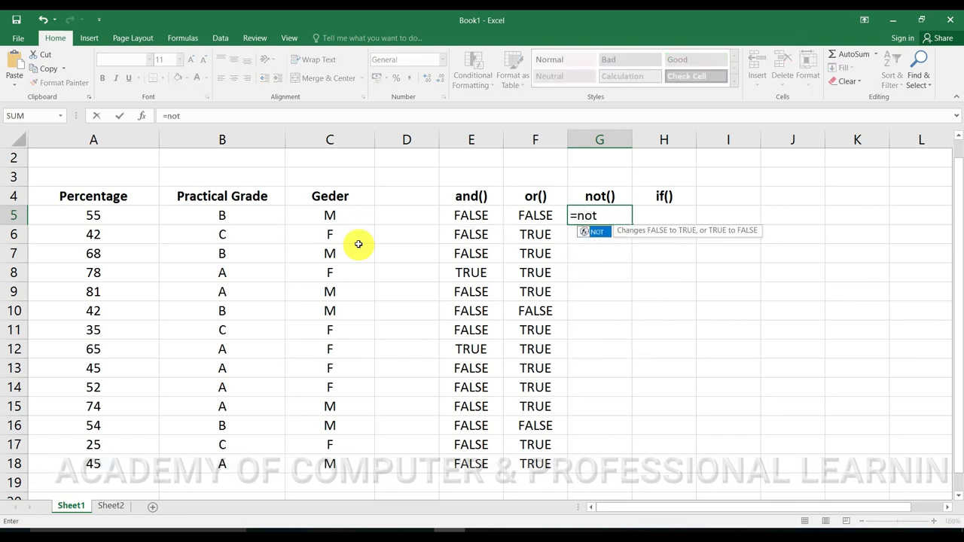
{"action": "type", "text": "(a5"}
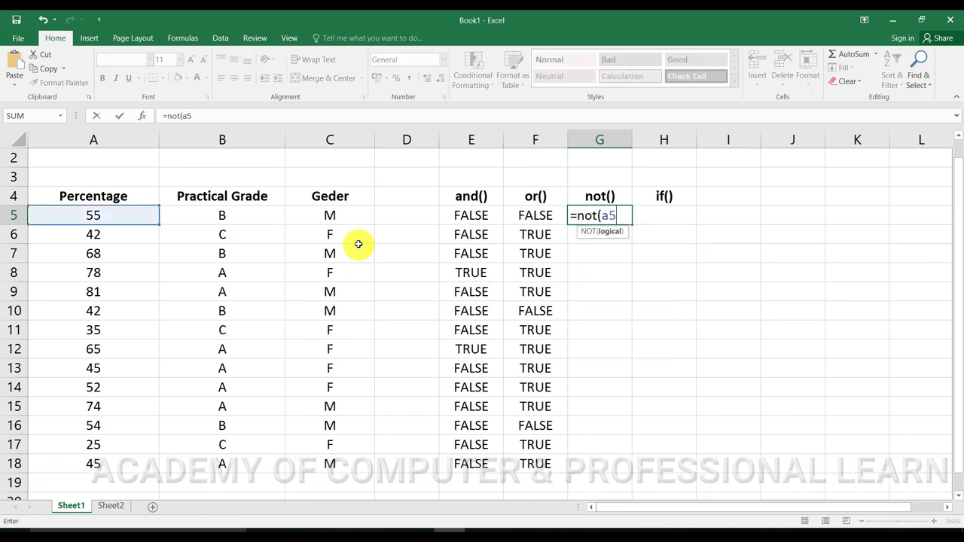
{"action": "type", "text": ">=60)"}
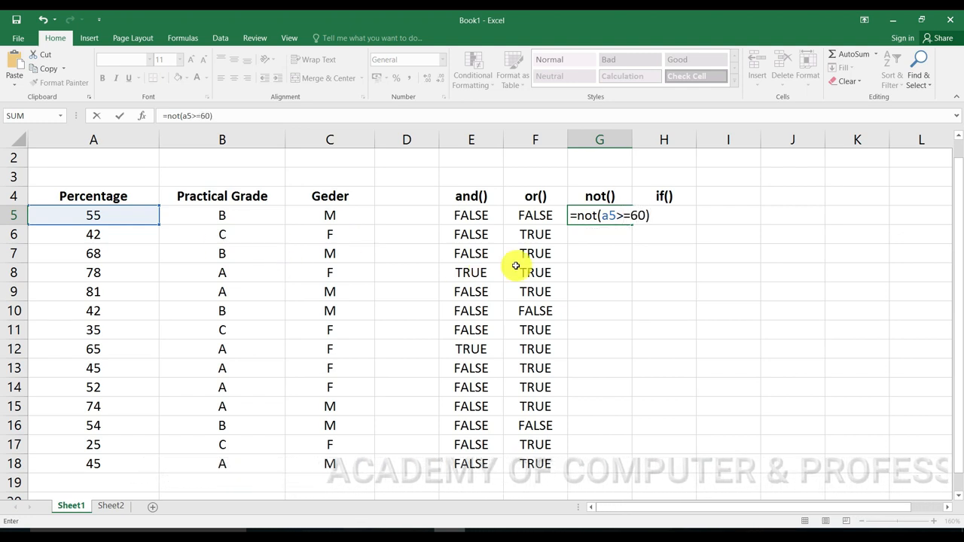
{"action": "left_click_drag", "start_coordinate": [612, 220], "coordinate": [626, 218]}
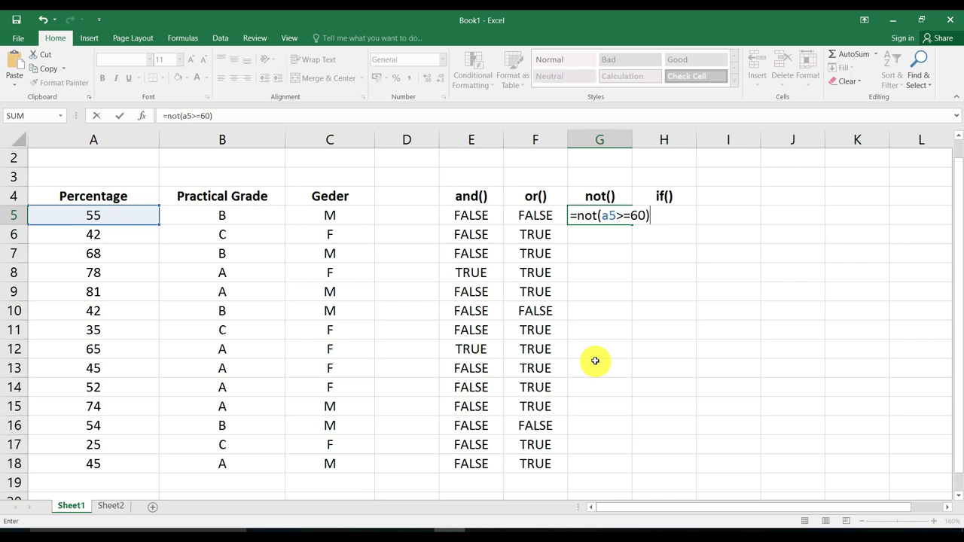
{"action": "key", "text": "Return"}
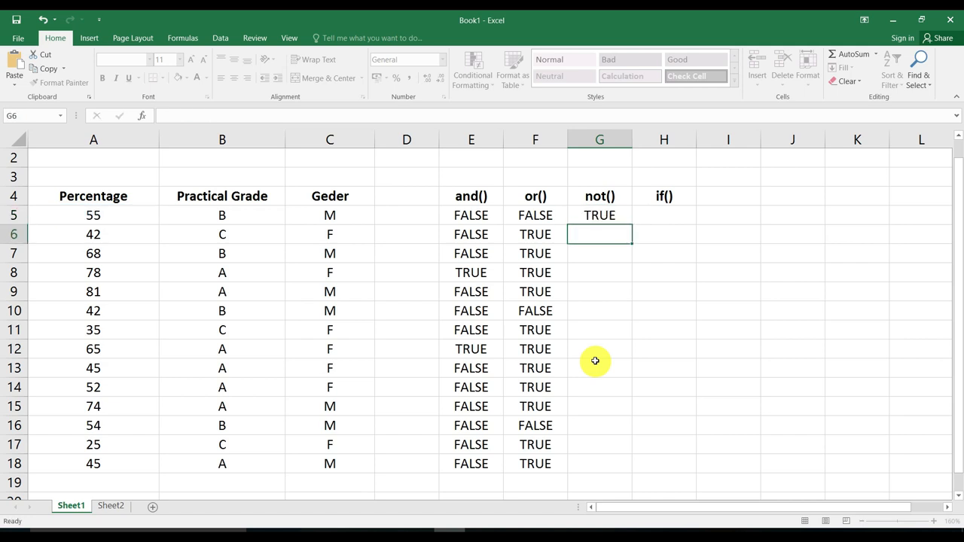
{"action": "left_click", "coordinate": [611, 211]}
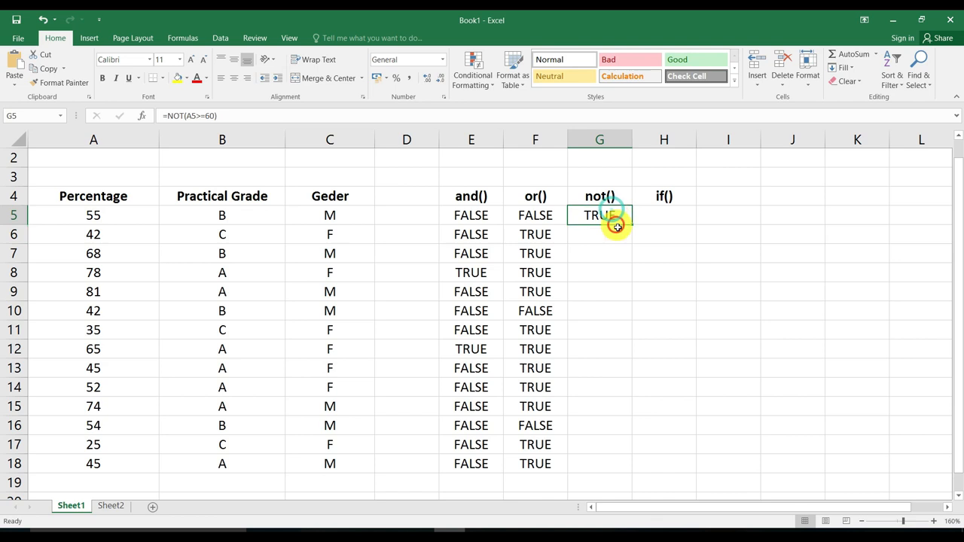
{"action": "left_click_drag", "start_coordinate": [633, 226], "coordinate": [639, 471]}
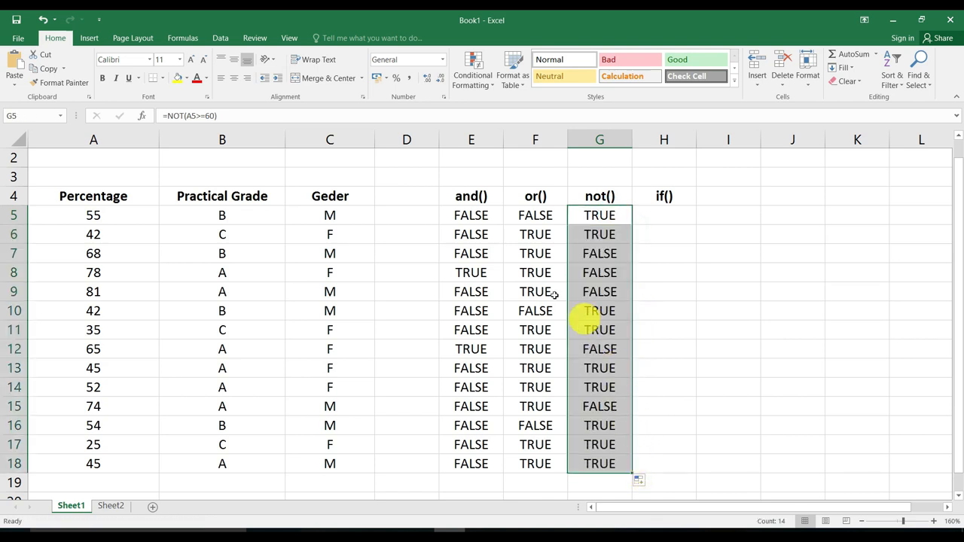
Check the NOT results in rows 7, 8 and 11 against their percentages
{"action": "left_click", "coordinate": [586, 253]}
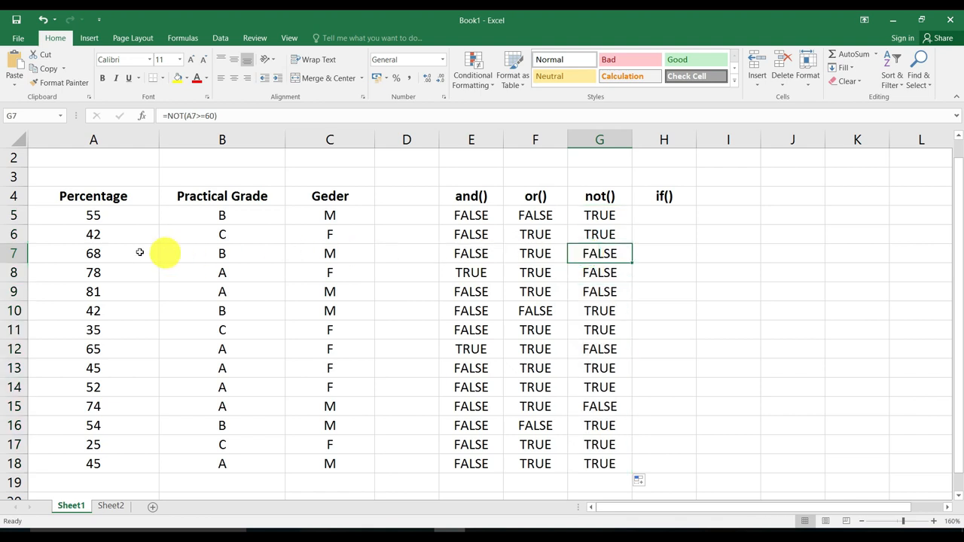
{"action": "left_click", "coordinate": [93, 253]}
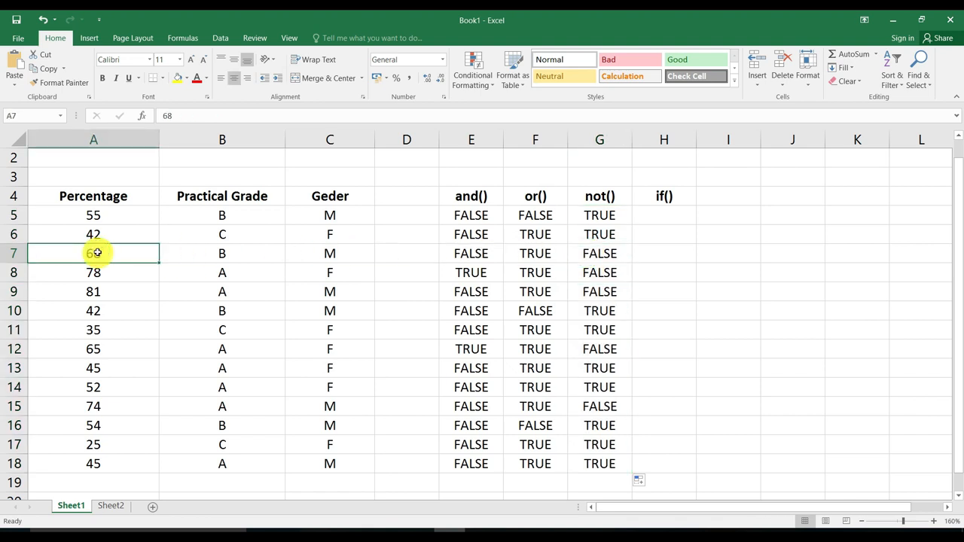
{"action": "left_click", "coordinate": [602, 272]}
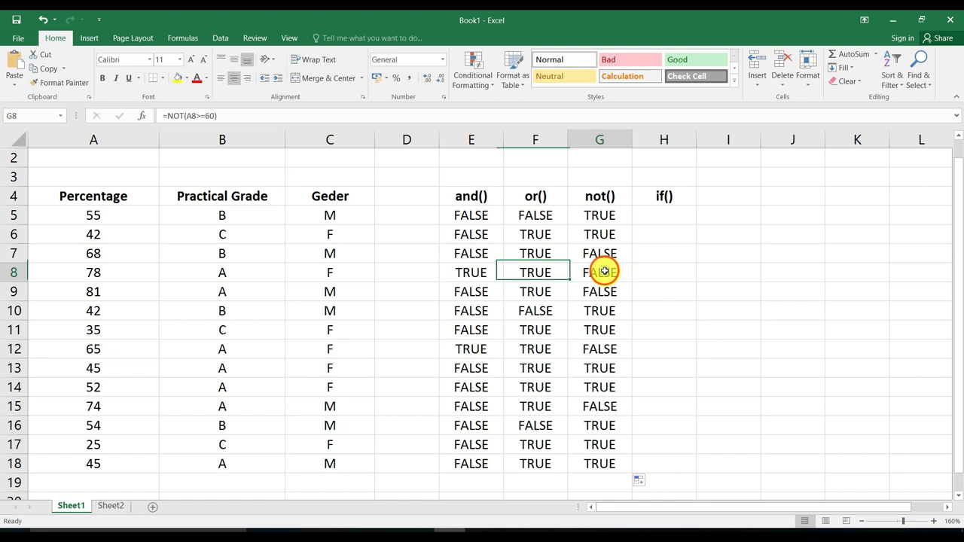
{"action": "left_click", "coordinate": [119, 275]}
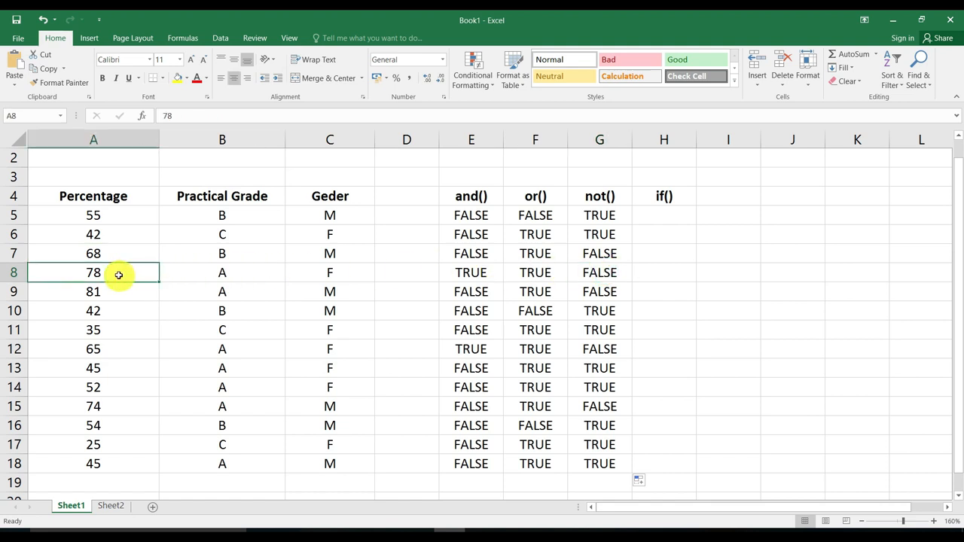
{"action": "left_click", "coordinate": [595, 330]}
{"action": "left_click", "coordinate": [114, 328]}
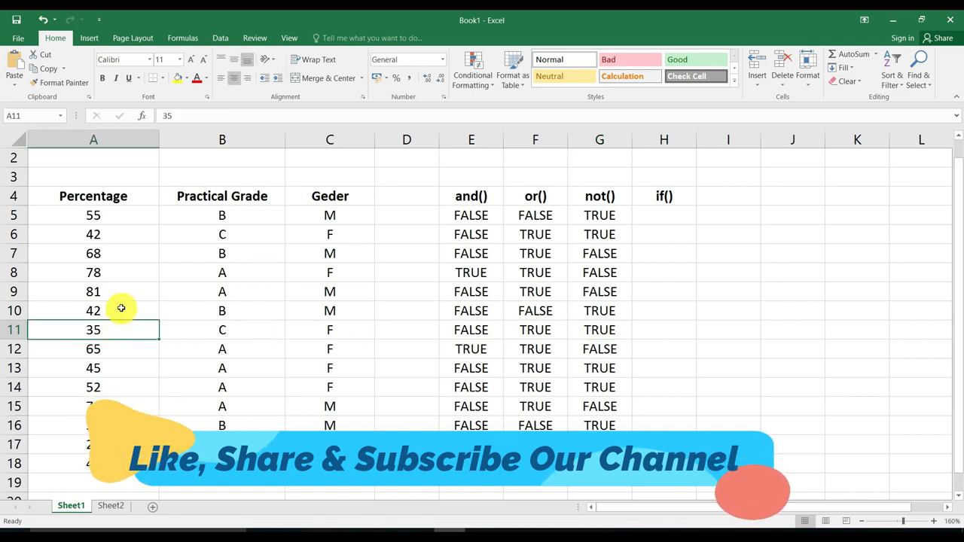
Enter =IF(A5>=40,"Passed","Failed") in cell H5 and fill the formula down to H18
{"action": "left_click", "coordinate": [664, 216]}
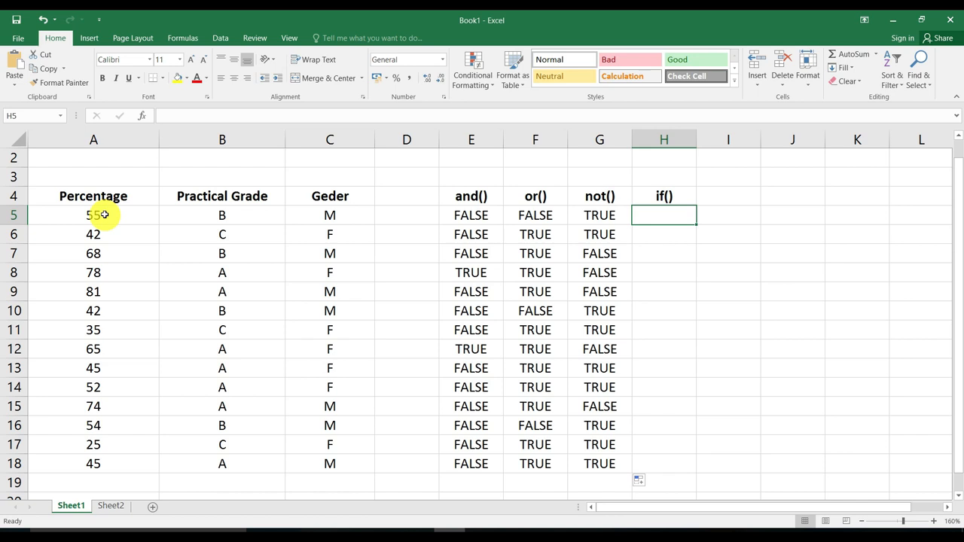
{"action": "type", "text": "="}
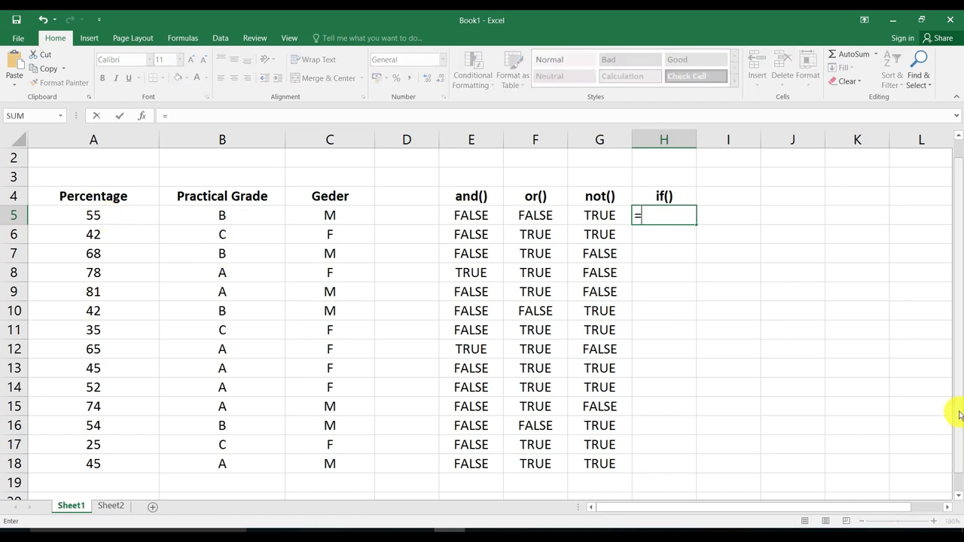
{"action": "type", "text": "if"}
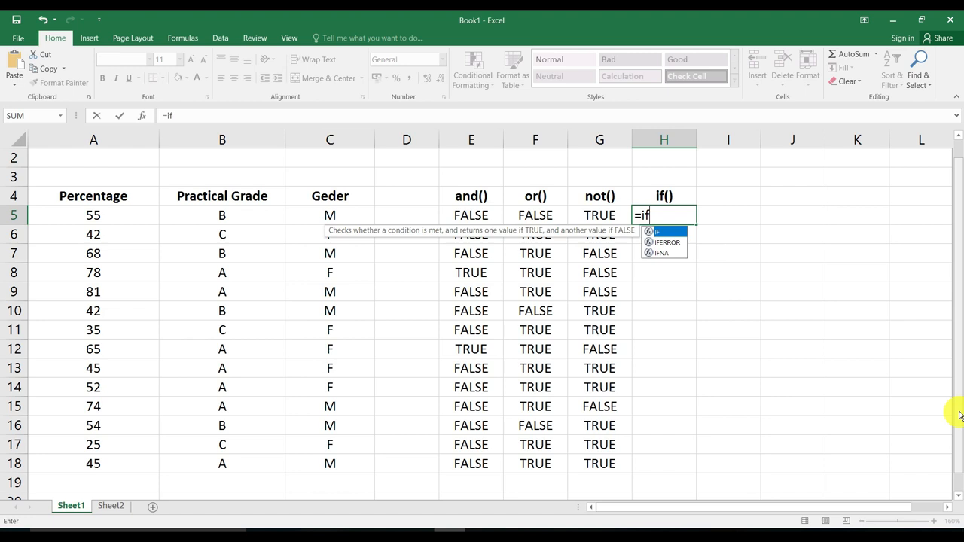
{"action": "type", "text": "(a"}
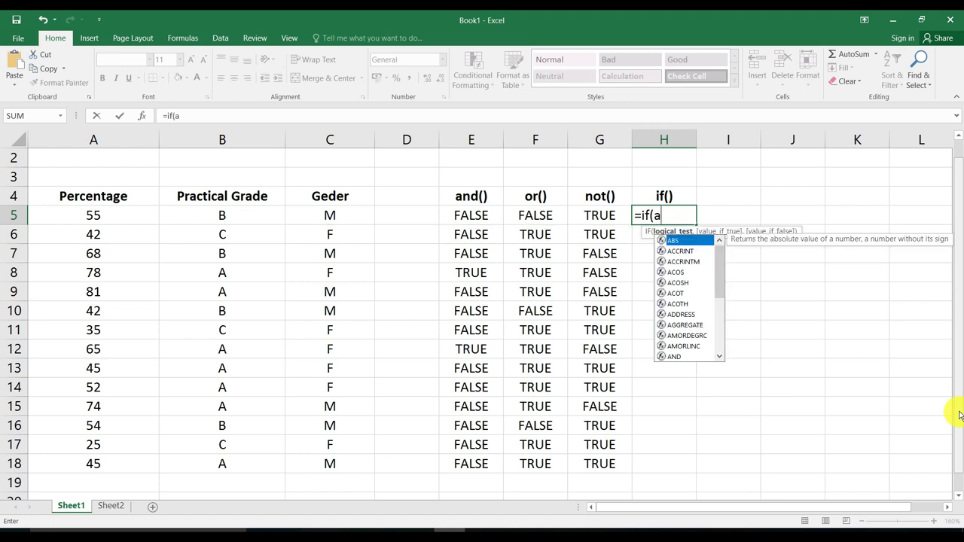
{"action": "type", "text": "5>=40,\"Passed\","}
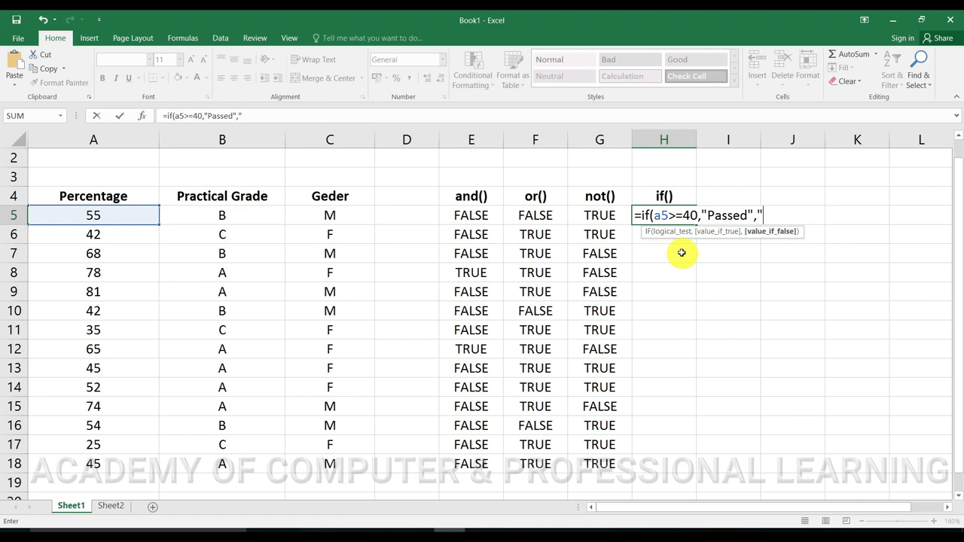
{"action": "type", "text": "led"}
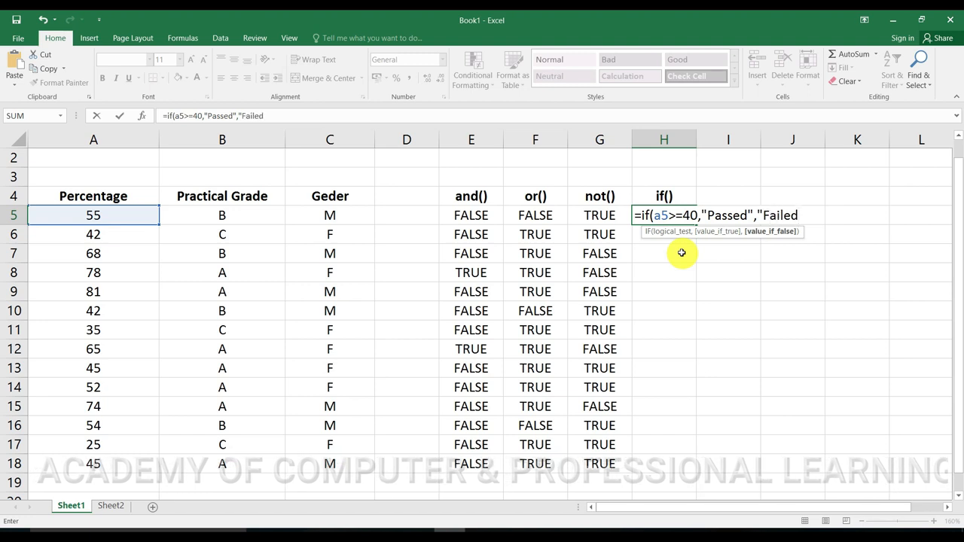
{"action": "type", "text": "\")"}
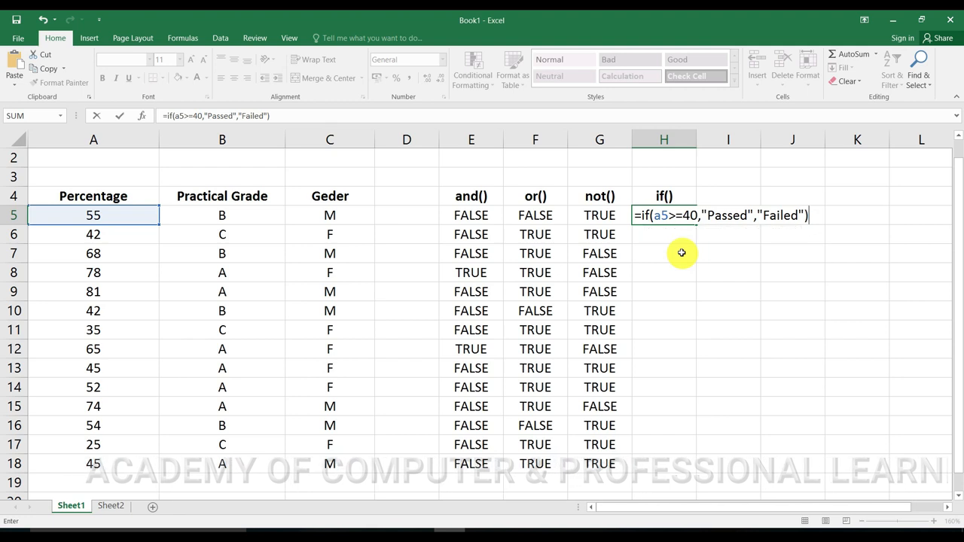
{"action": "key", "text": "Return"}
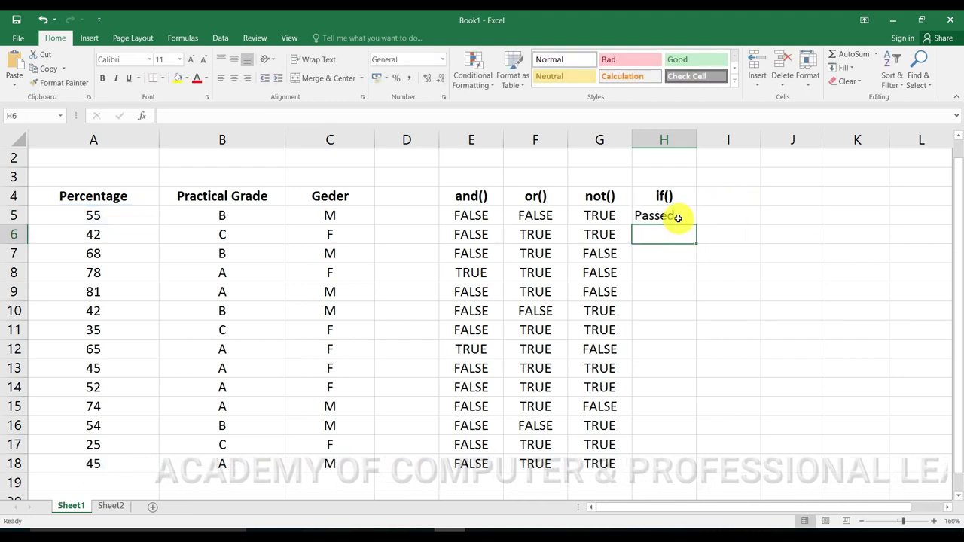
{"action": "left_click", "coordinate": [677, 216]}
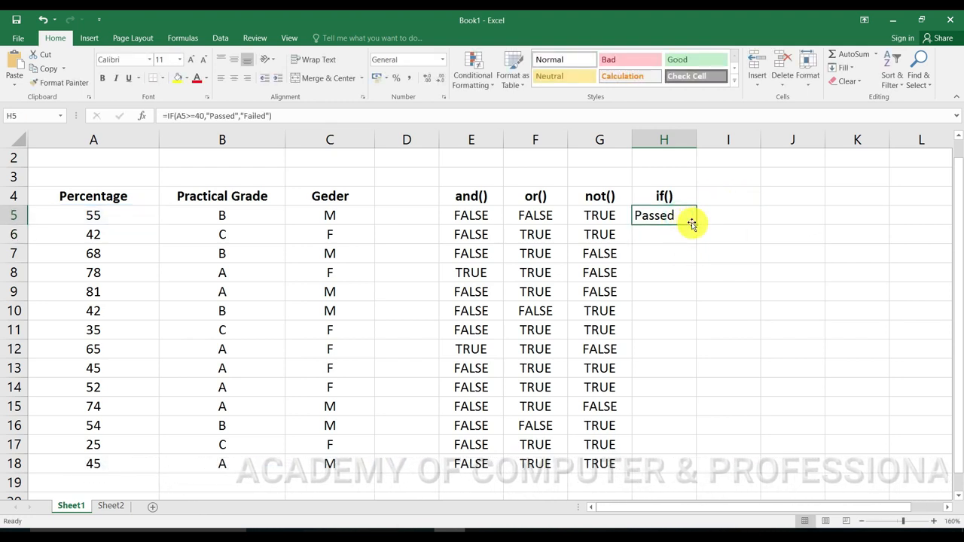
{"action": "left_click_drag", "start_coordinate": [695, 224], "coordinate": [684, 469]}
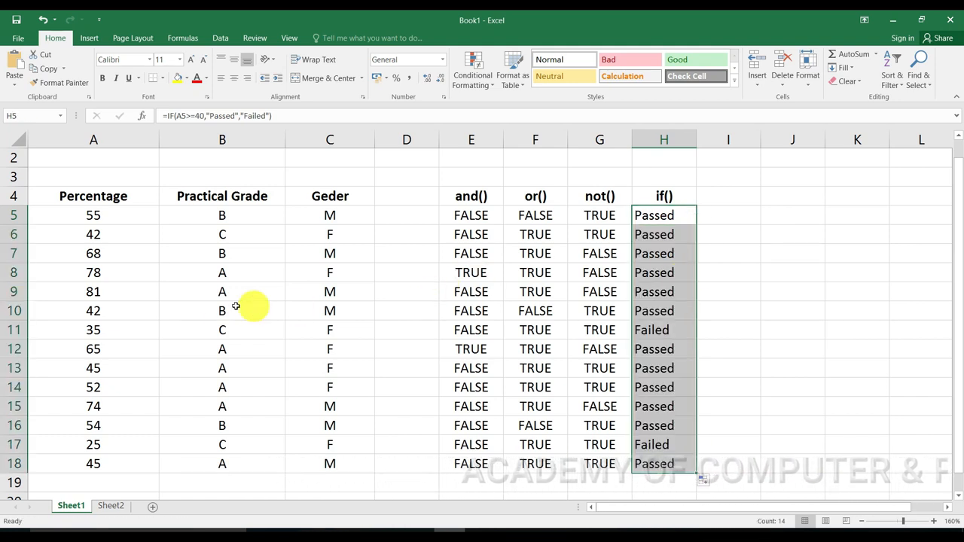
Check the IF results in rows 11 and 17 against their percentages
{"action": "left_click", "coordinate": [652, 331]}
{"action": "left_click", "coordinate": [123, 330]}
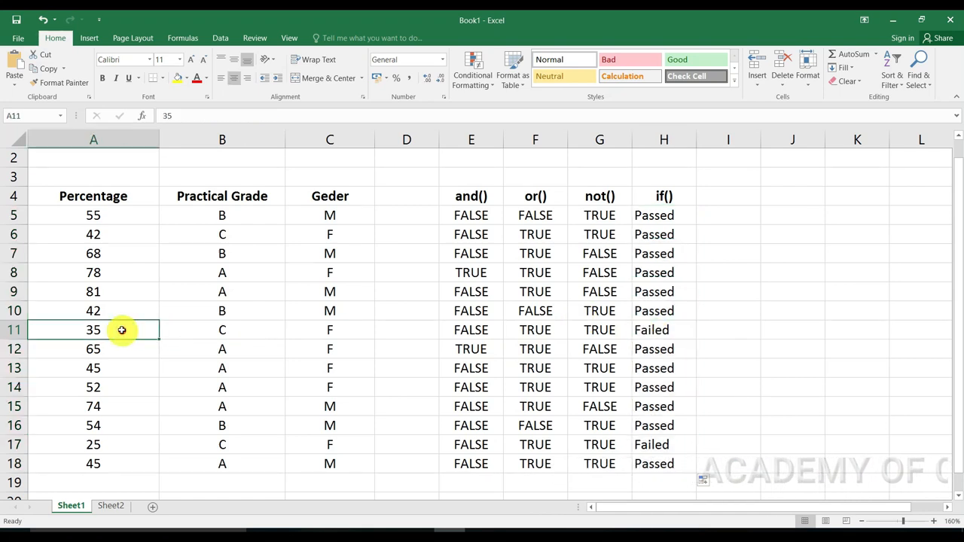
{"action": "left_click", "coordinate": [654, 446]}
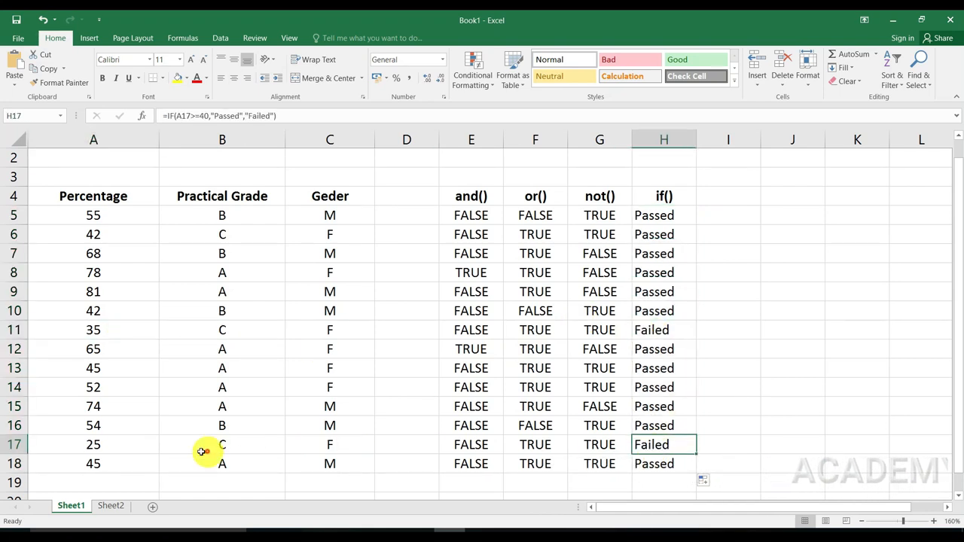
{"action": "left_click", "coordinate": [100, 446]}
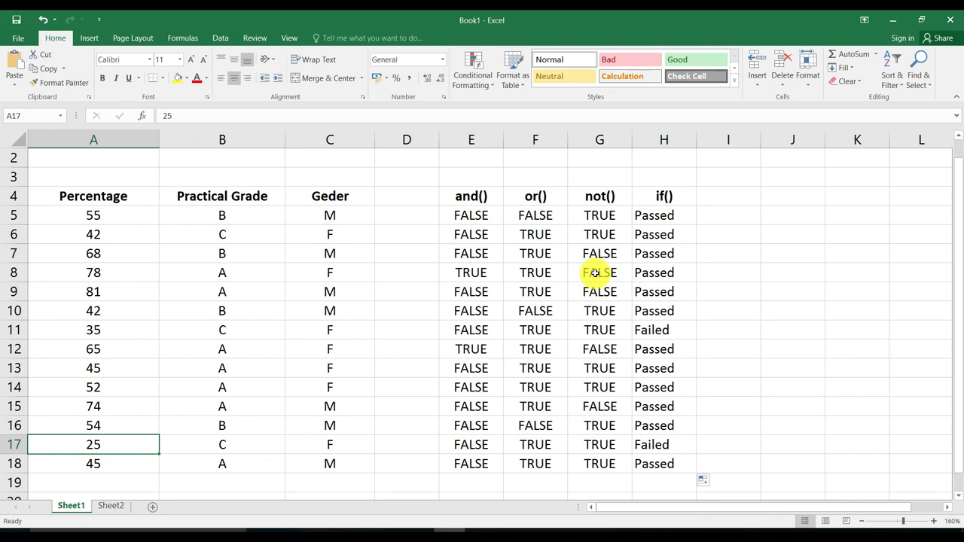
Review the IF formula in H5, the and(), or(), not() and if() column headings, and the IF results down to row 18
{"action": "left_click", "coordinate": [662, 196]}
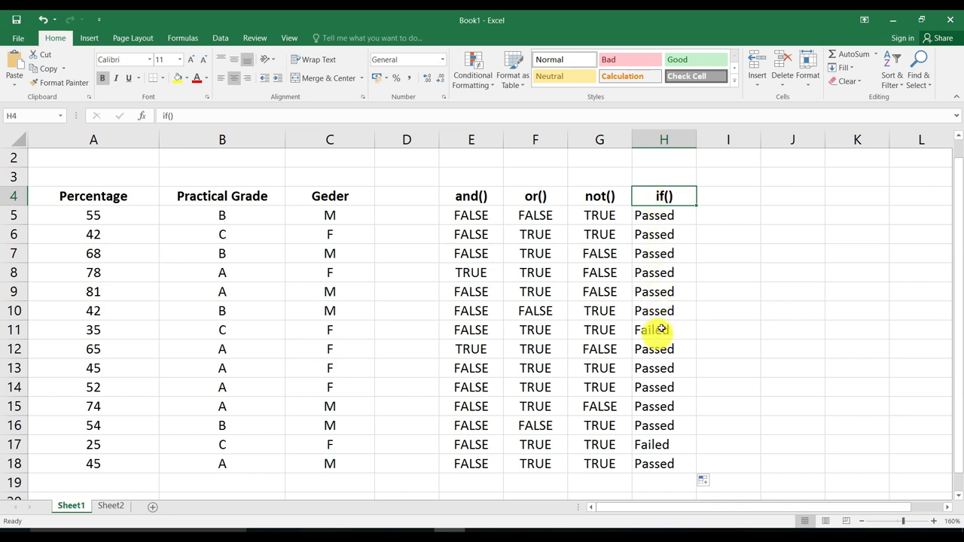
{"action": "left_click", "coordinate": [661, 214]}
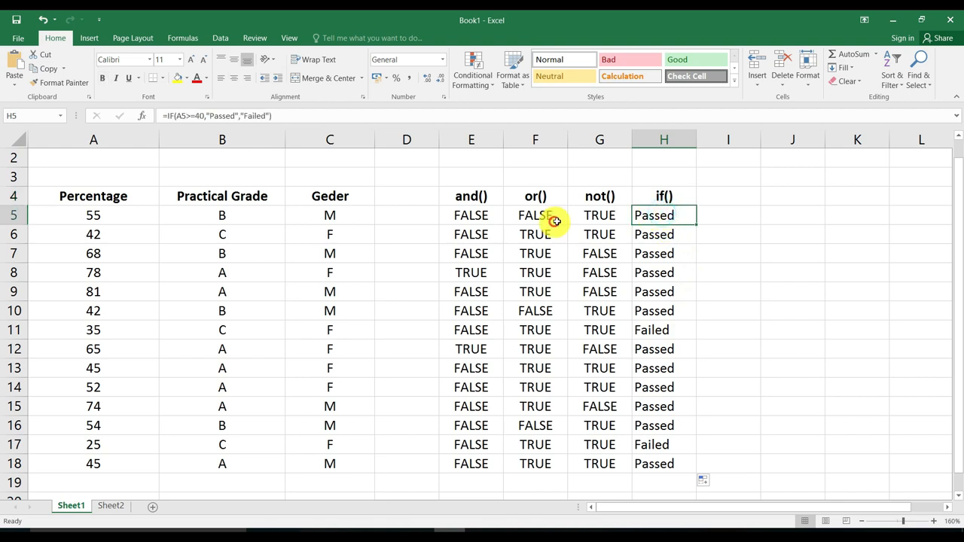
{"action": "left_click_drag", "start_coordinate": [639, 213], "coordinate": [662, 215]}
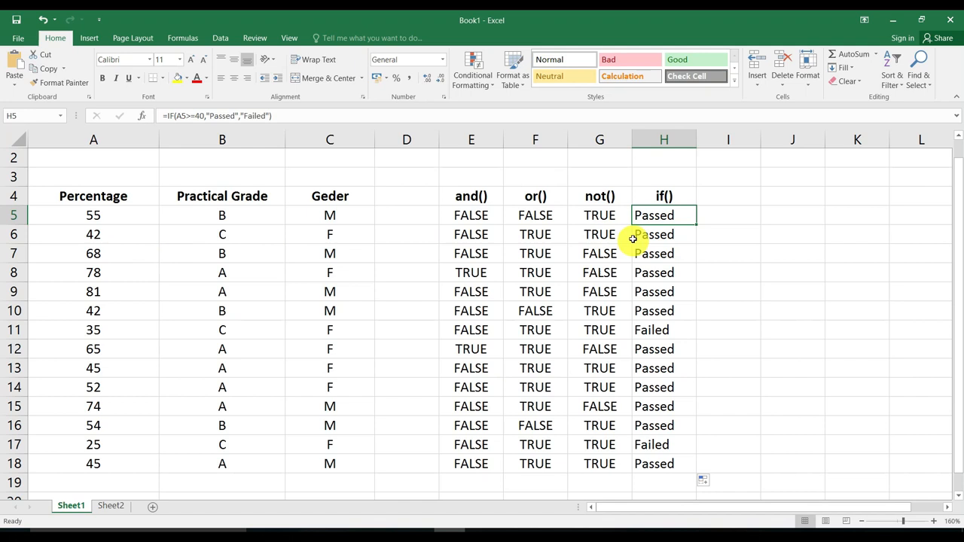
{"action": "left_click", "coordinate": [725, 215]}
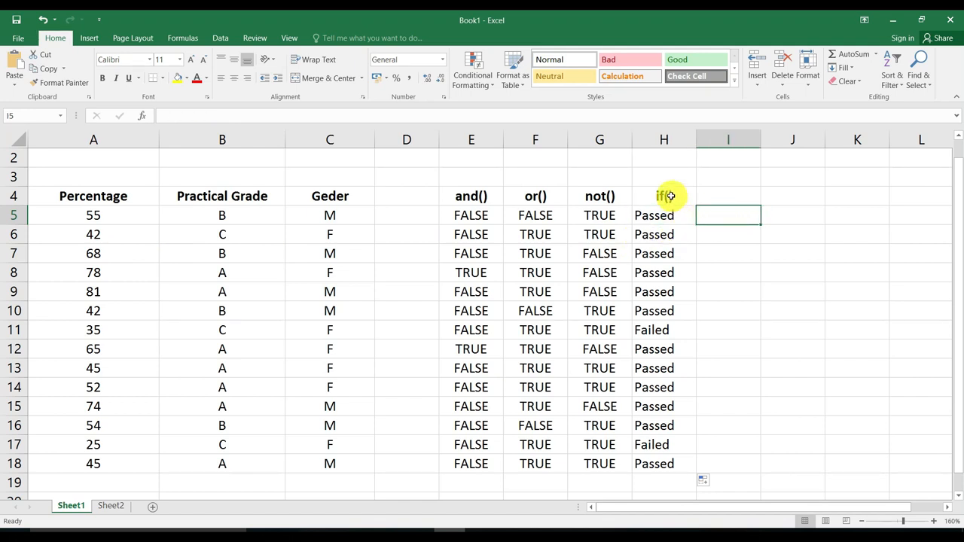
{"action": "left_click", "coordinate": [666, 195]}
{"action": "left_click", "coordinate": [484, 202]}
{"action": "left_click", "coordinate": [533, 196]}
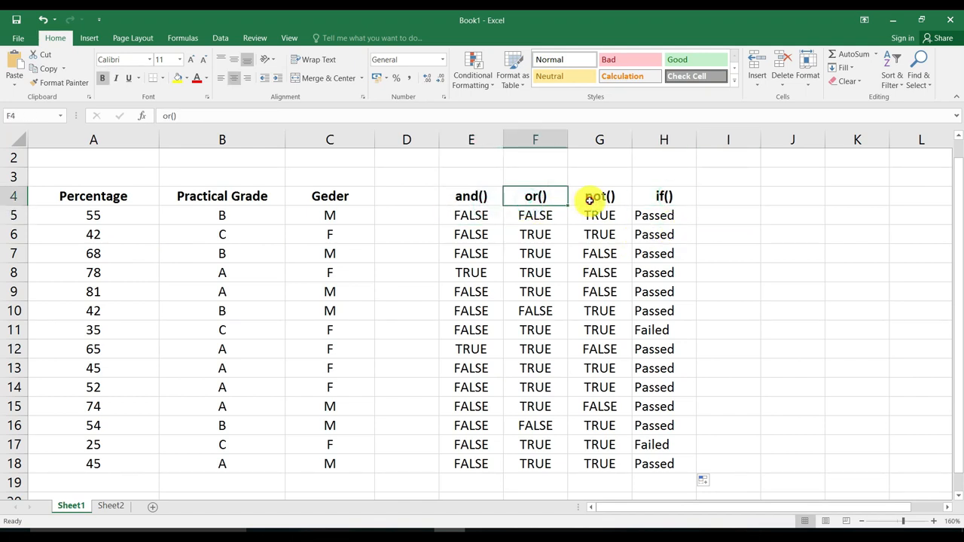
{"action": "left_click", "coordinate": [593, 196]}
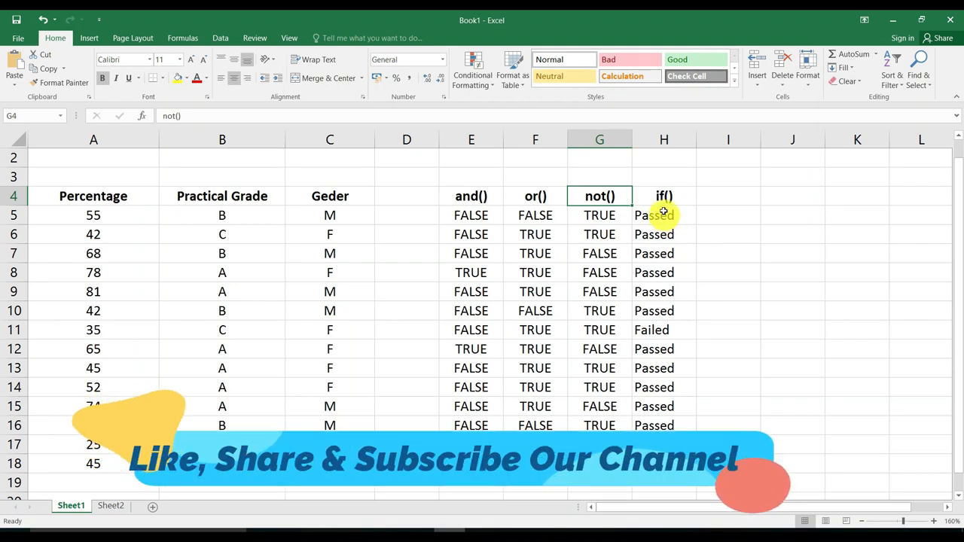
{"action": "left_click_drag", "start_coordinate": [662, 198], "coordinate": [666, 461]}
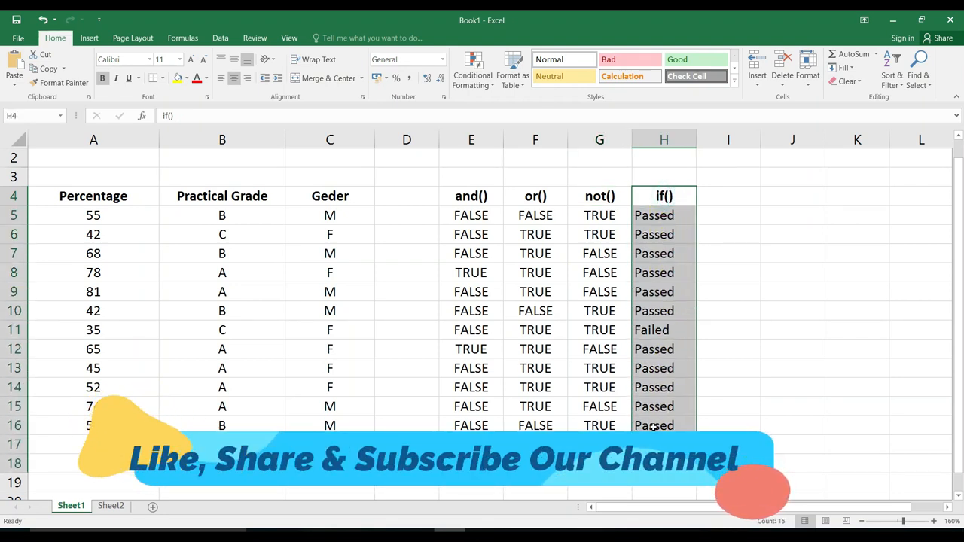
{"action": "left_click", "coordinate": [667, 290]}
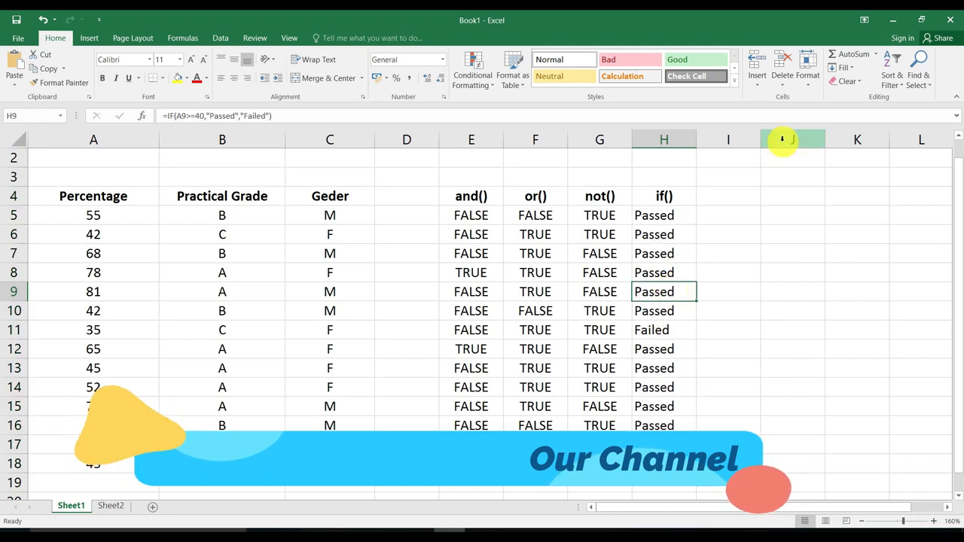
{"action": "left_click", "coordinate": [947, 25]}
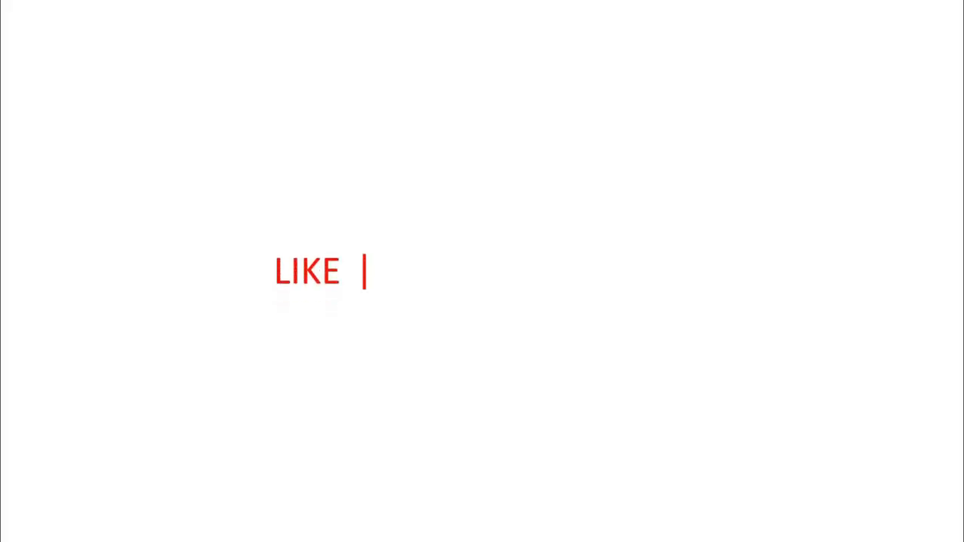